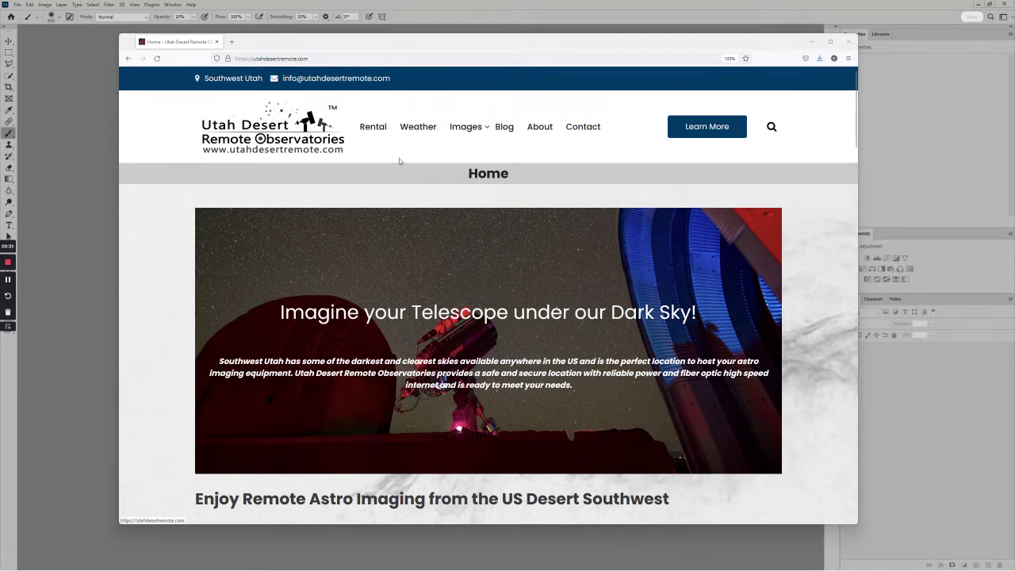
Step: Go to the Utah Desert Remote Observatories Blog page listing its posts
left_click(504, 128)
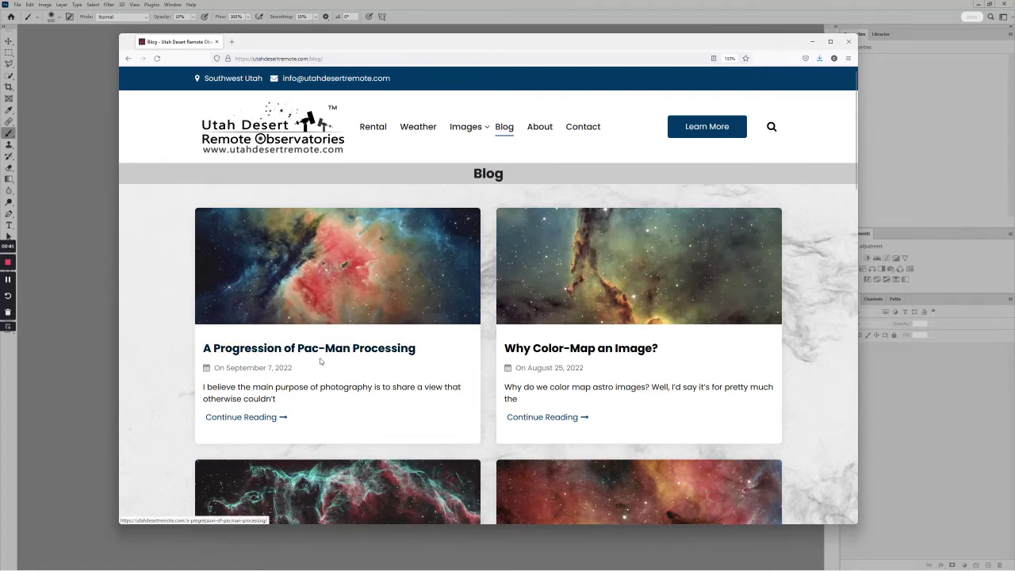
Step: Open the 'A Progression of Pac-Man Processing' post and skim its six palette comparisons
left_click(352, 291)
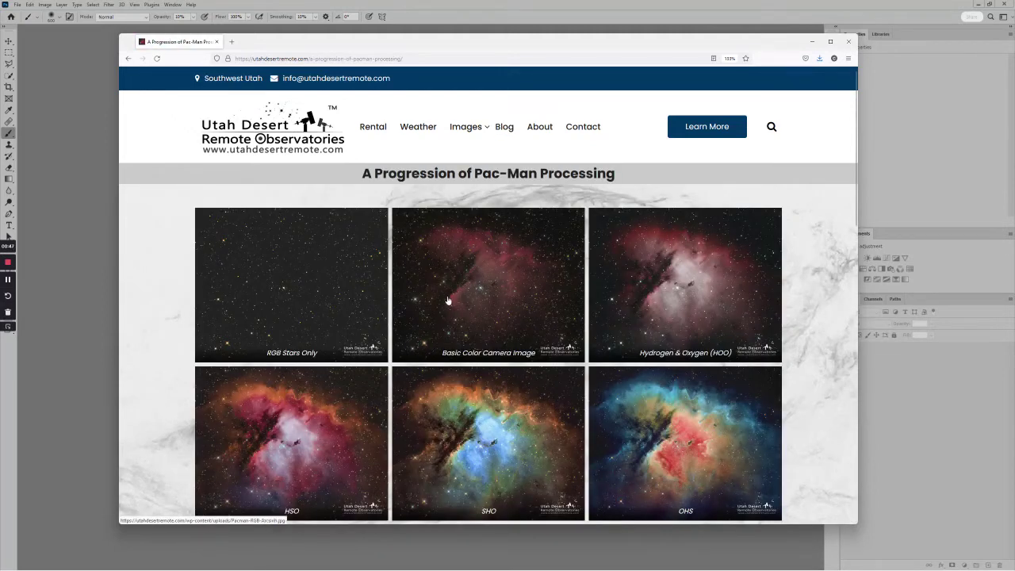
scroll(448, 301, "down", 1)
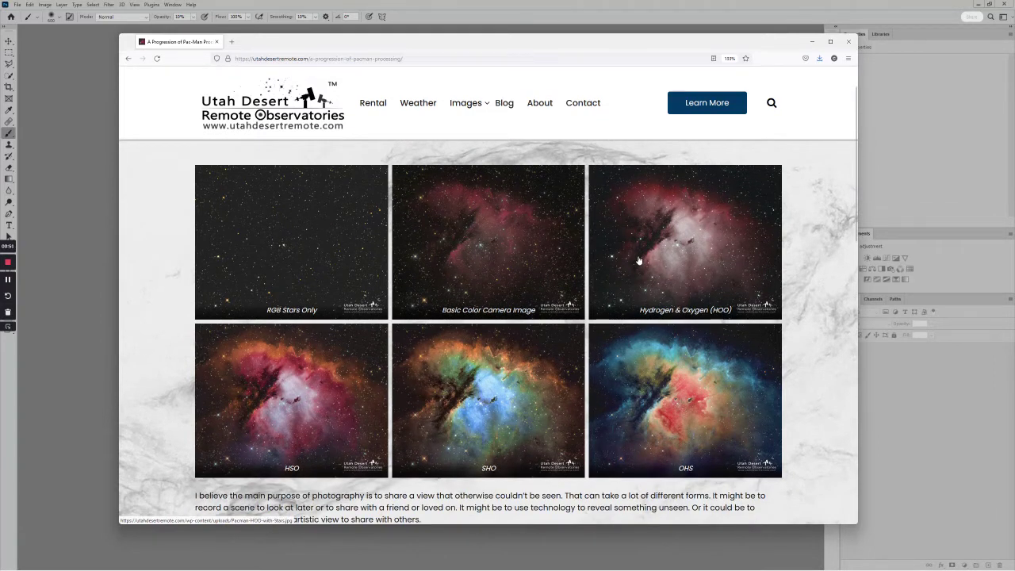
scroll(639, 260, "up", 1)
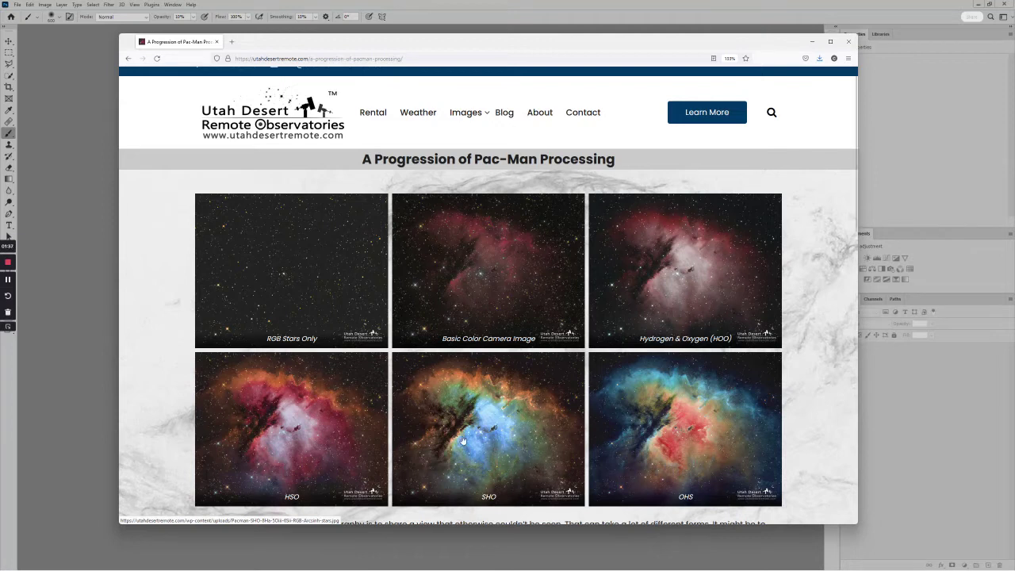
scroll(469, 422, "down", 1)
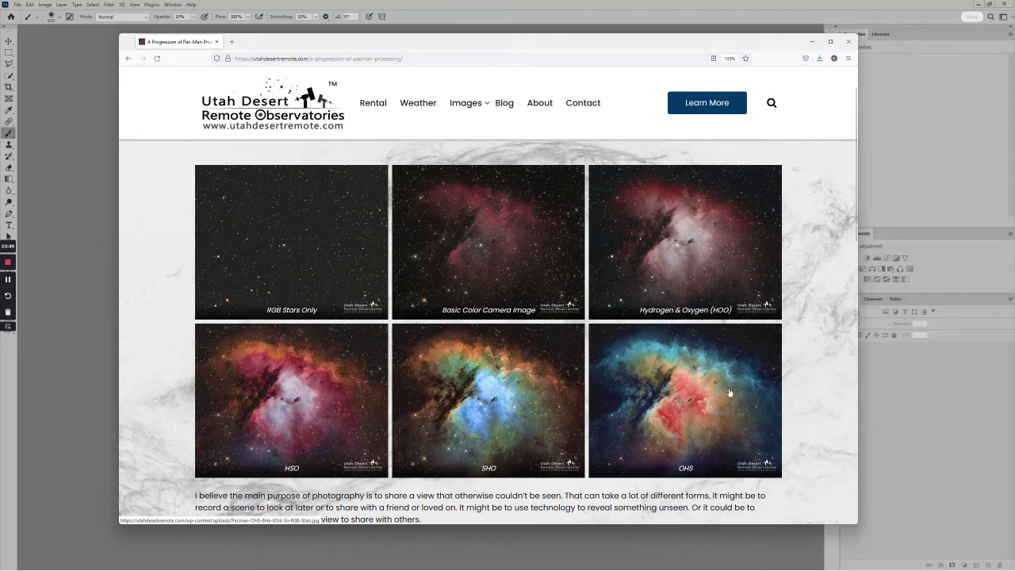
Step: Scroll down the Pac-Man article to the Hydrogen, Oxygen, Sulfur and RGB Color Stars downloads
scroll(680, 403, "down", 2)
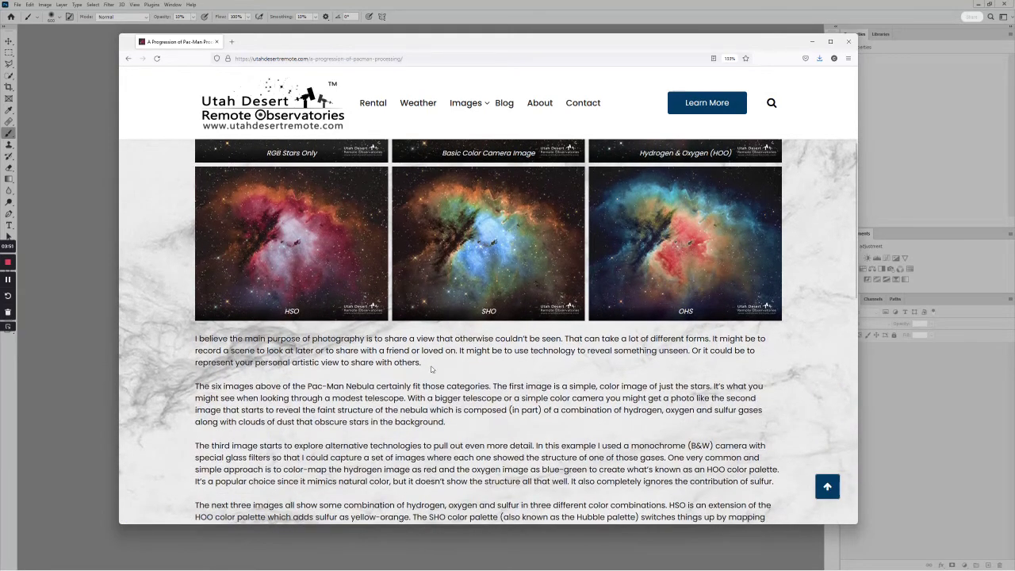
scroll(433, 372, "down", 2)
scroll(481, 299, "down", 2)
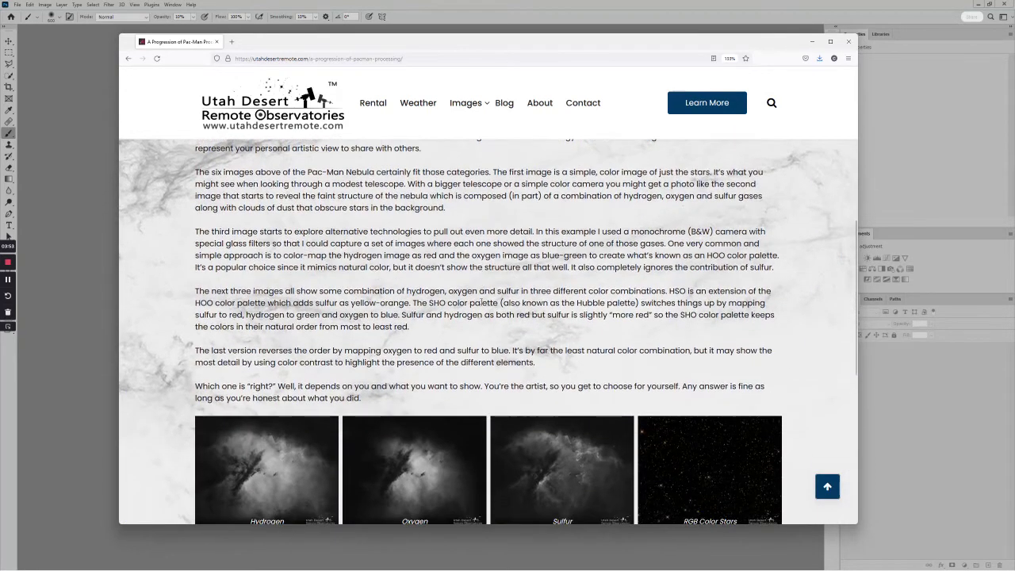
scroll(487, 328, "down", 2)
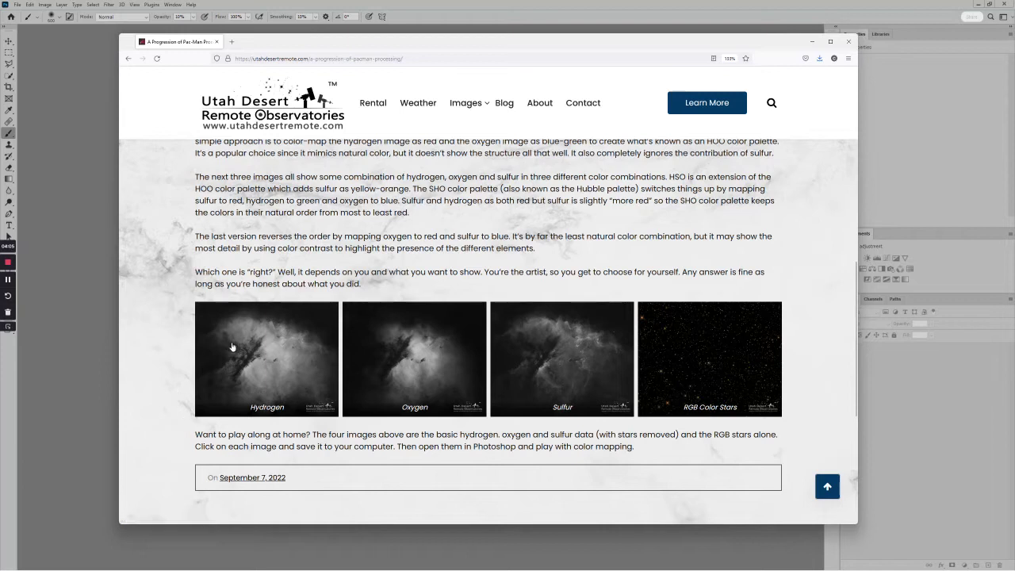
Step: Open the full-size Hydrogen image and save it to the computer with Save Image As
left_click(277, 366)
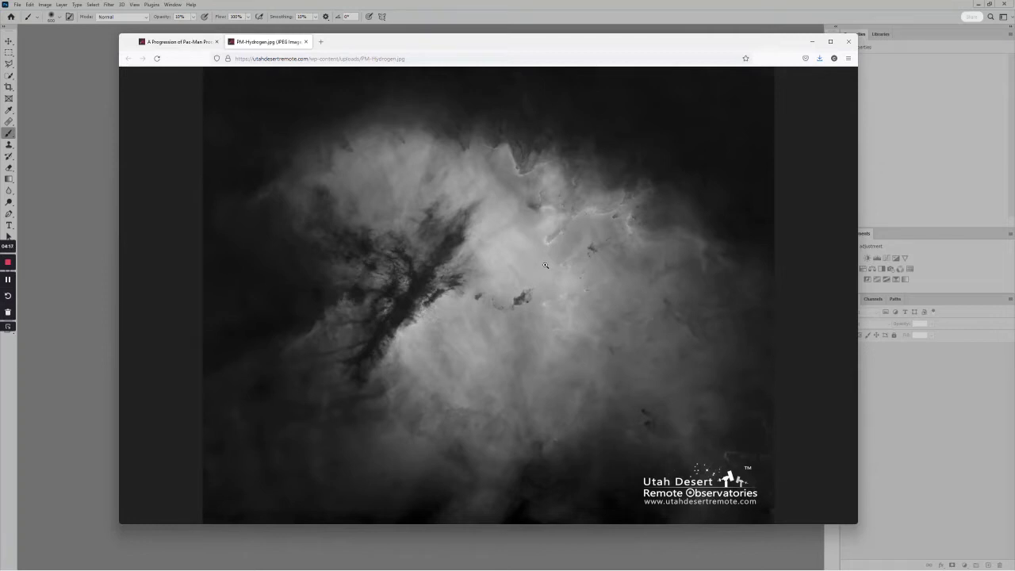
right_click(512, 246)
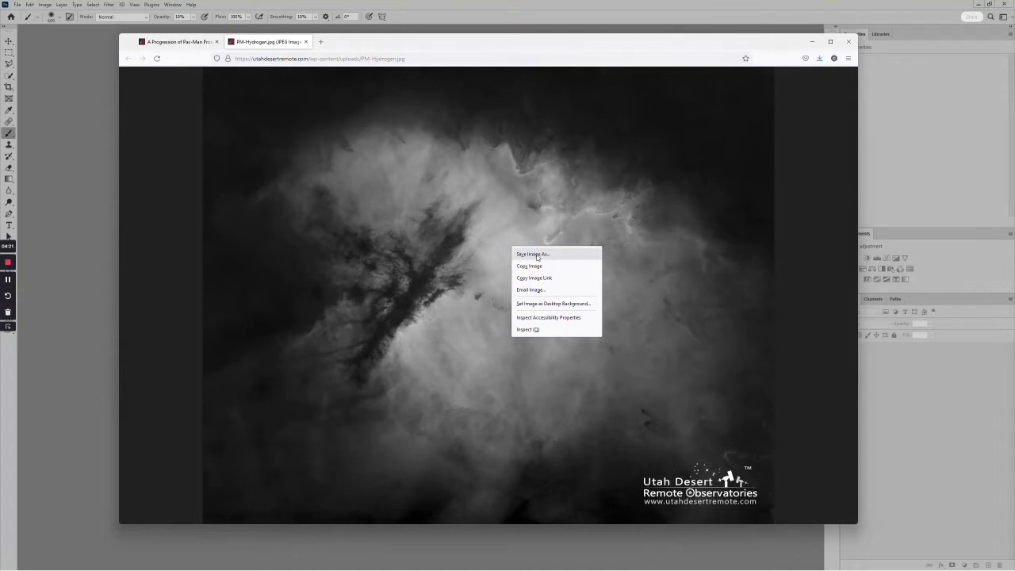
left_click(305, 42)
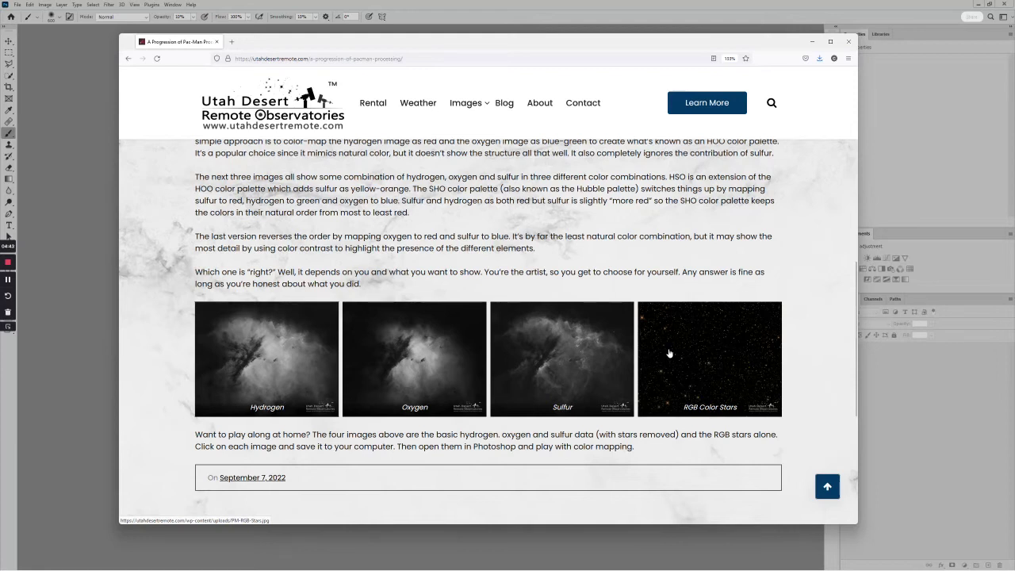
Step: In Photoshop, start File > Scripts > Load Files into Stack
left_click(89, 72)
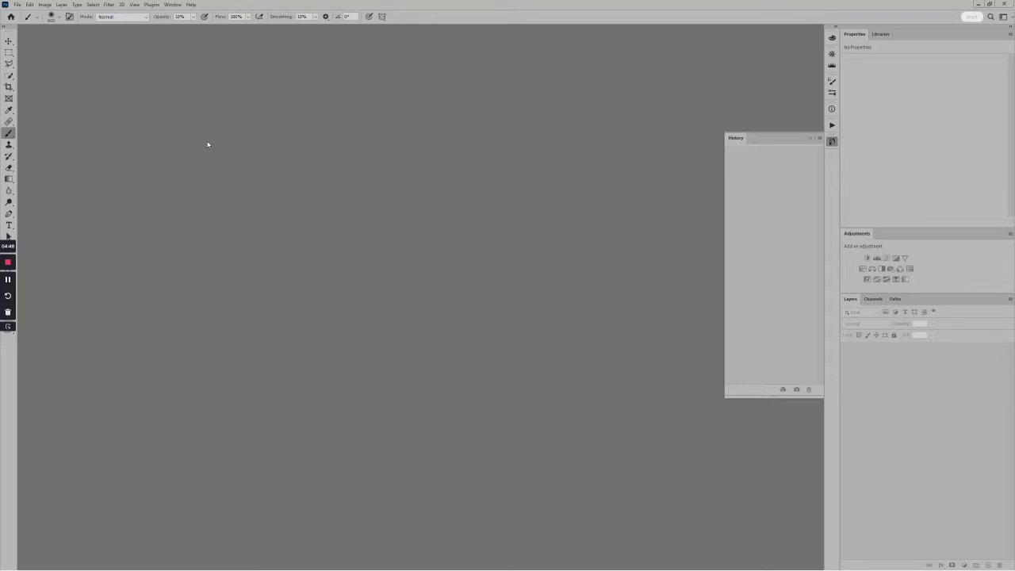
left_click(20, 7)
mouse_move(57, 198)
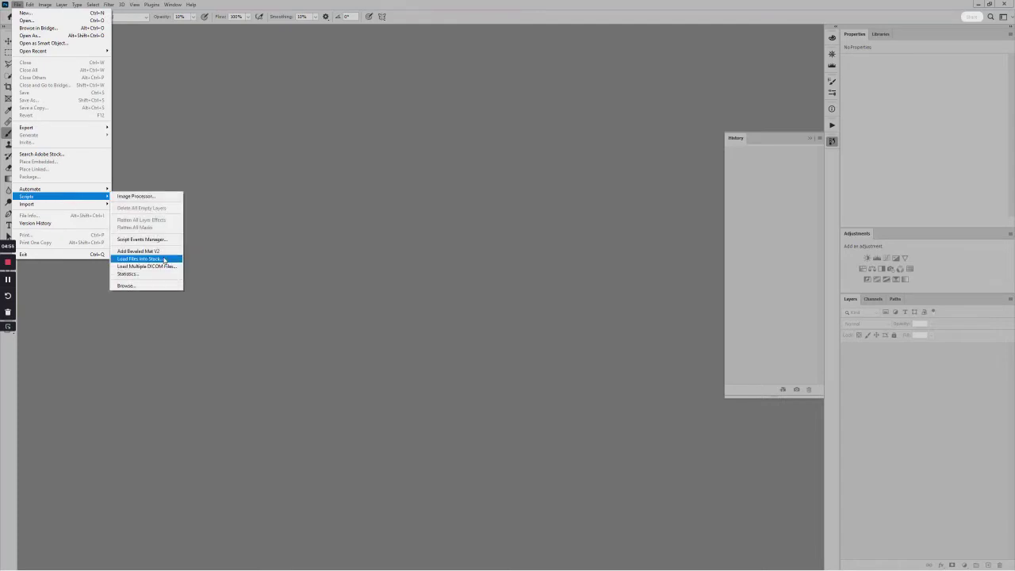
left_click(164, 259)
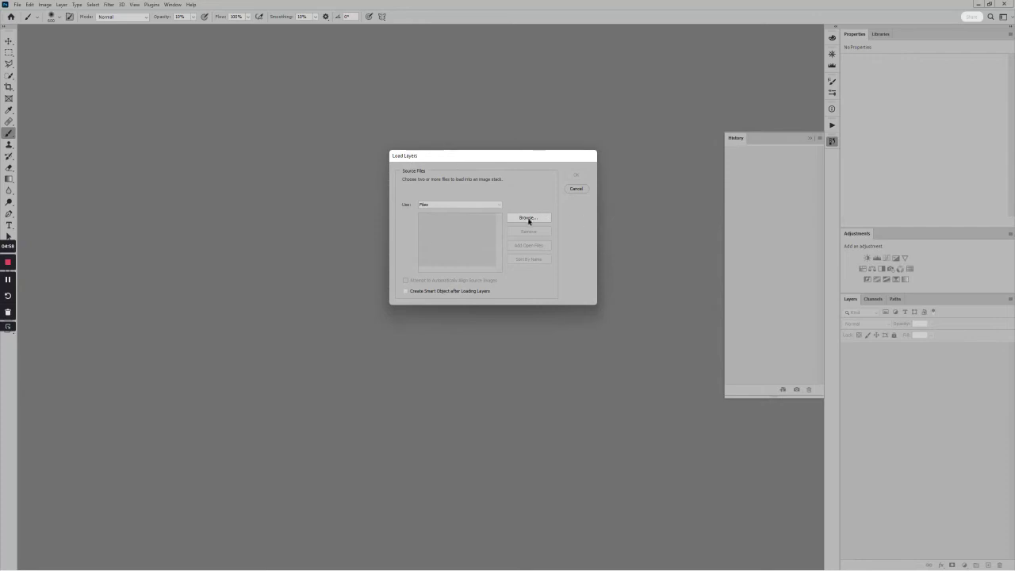
Step: Browse to JPEG > PacMan Color Mapping and choose all four PM image files
left_click(528, 219)
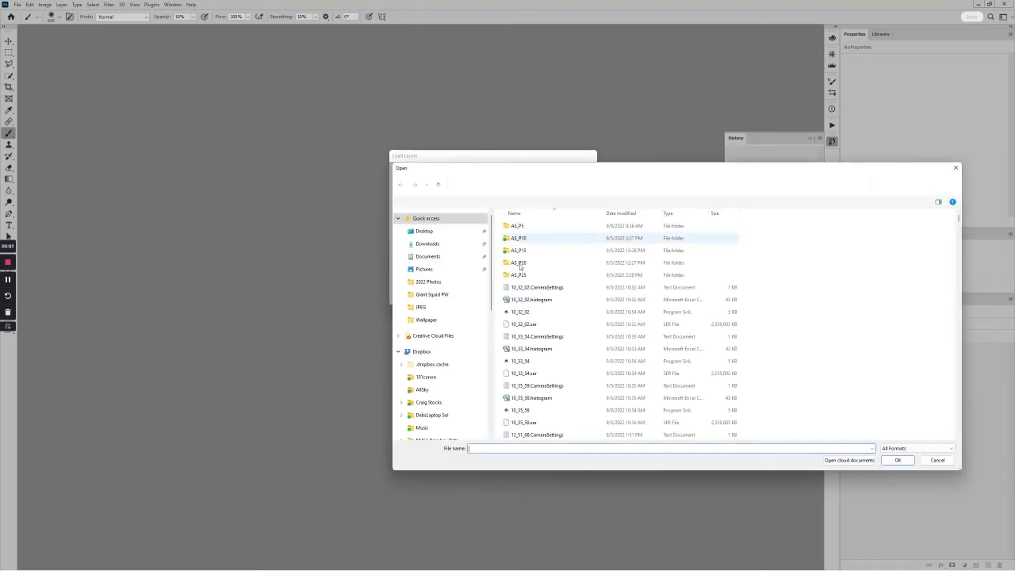
scroll(468, 325, "down", 2)
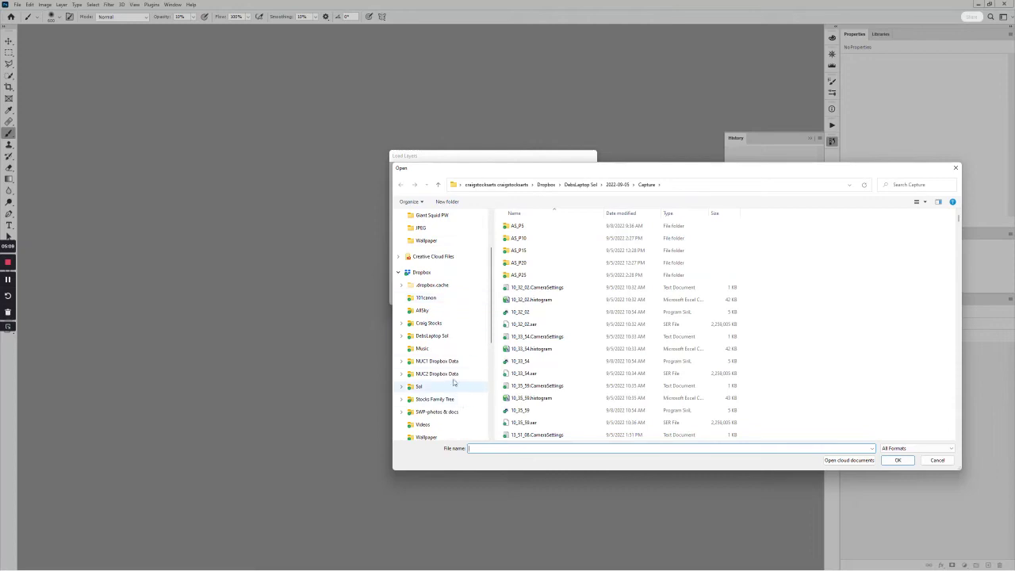
scroll(435, 321, "up", 1)
left_click(435, 308)
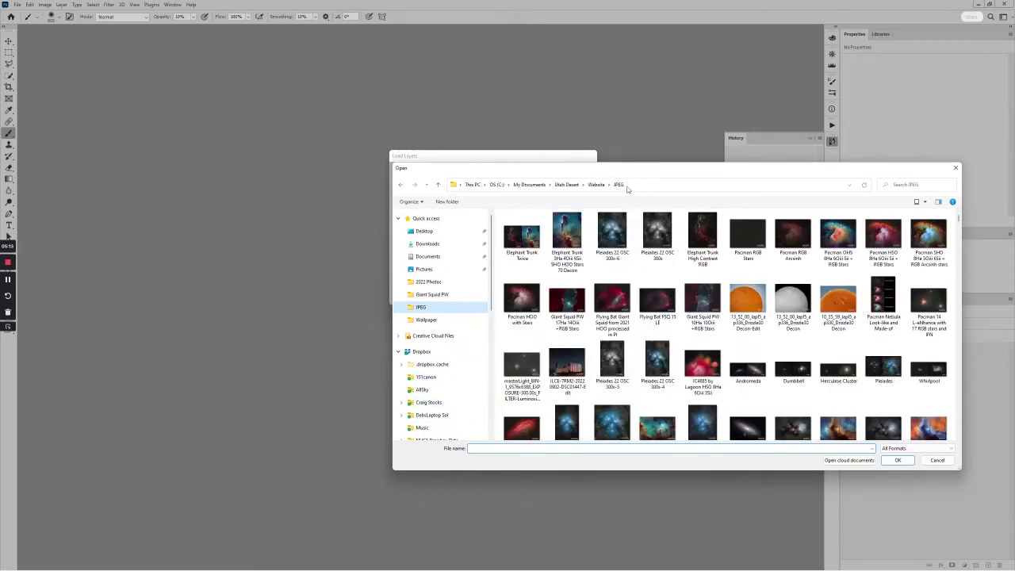
left_click(631, 184)
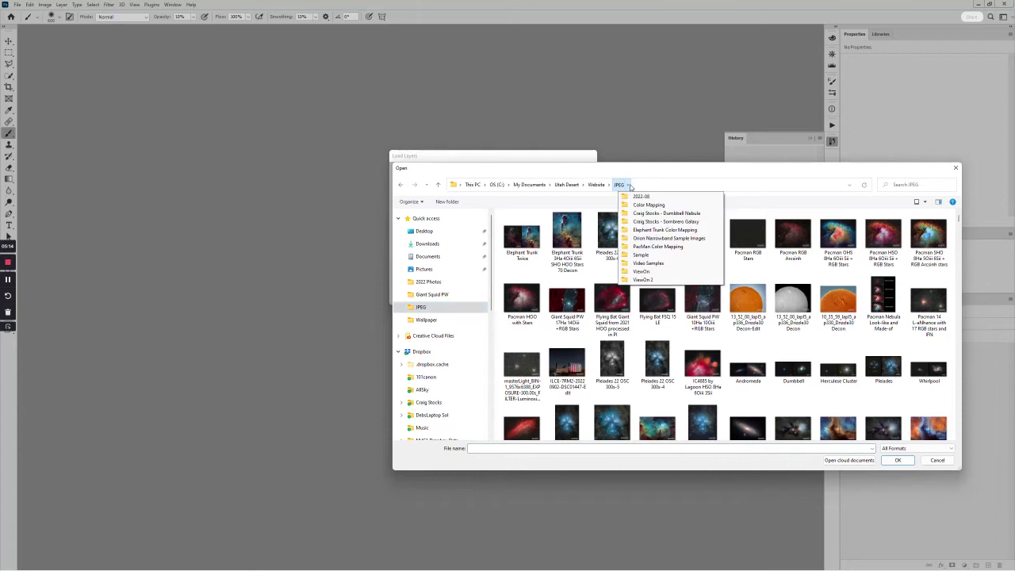
left_click(657, 247)
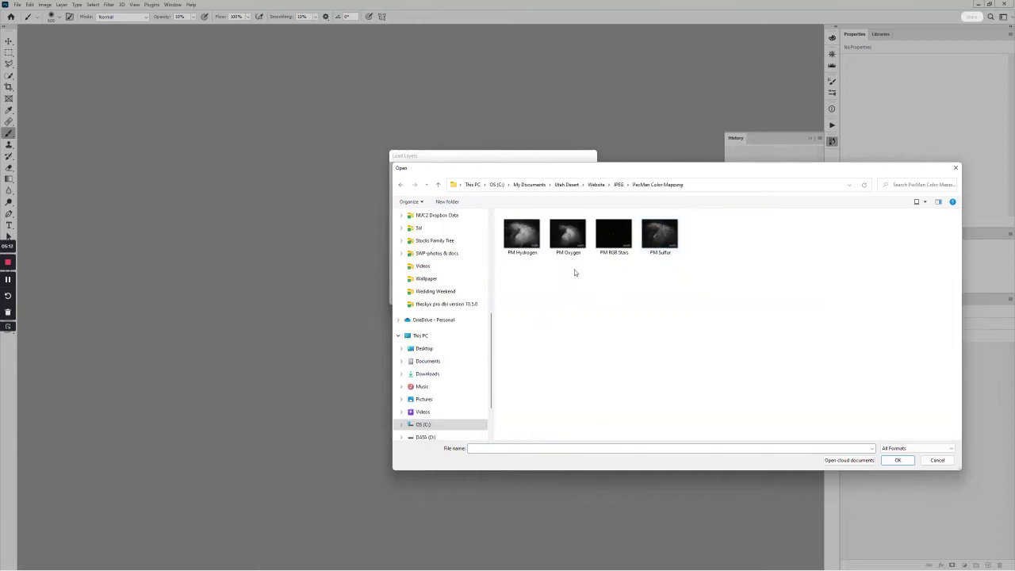
left_click(521, 234)
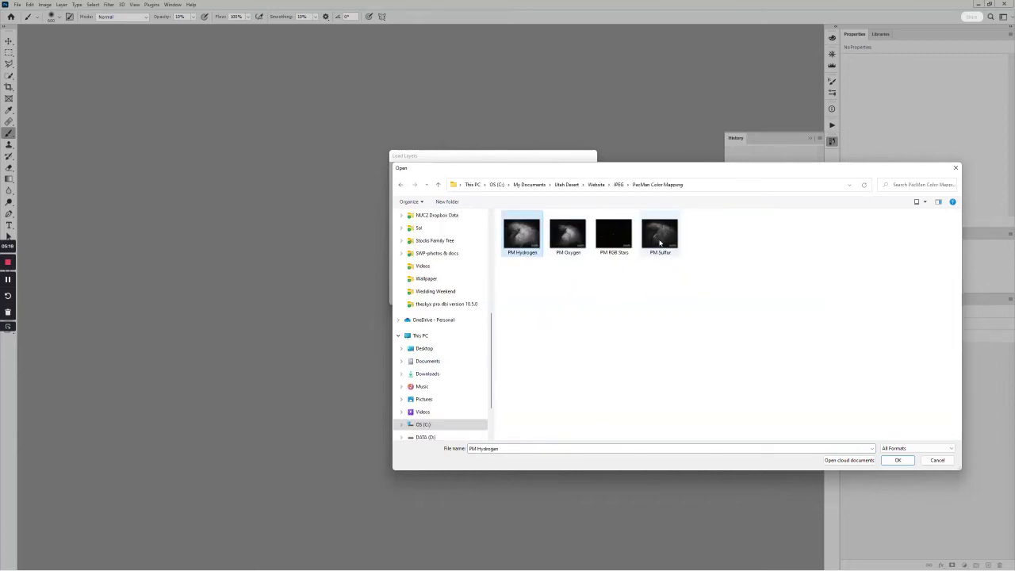
left_click(663, 231, "shift")
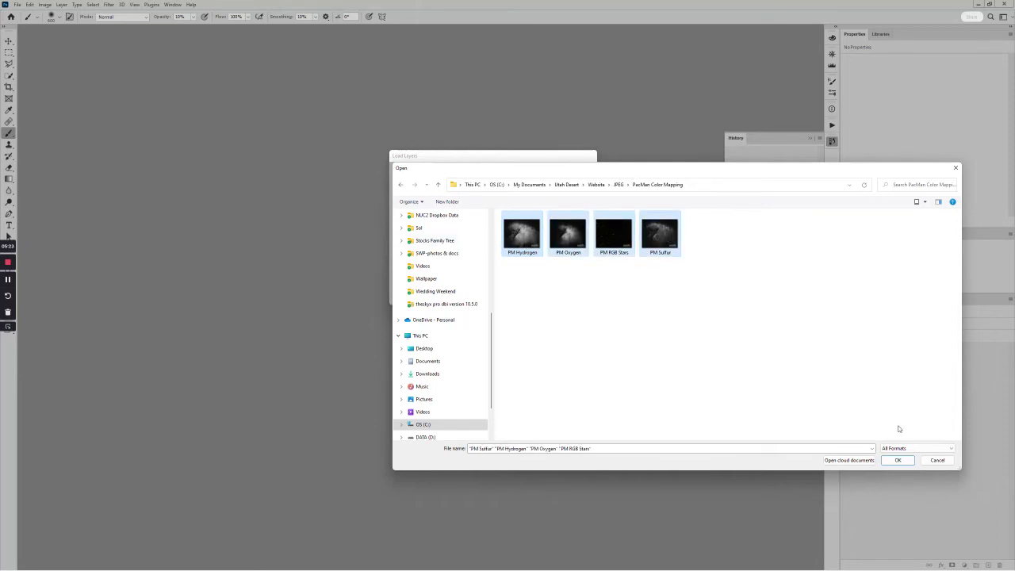
left_click(899, 459)
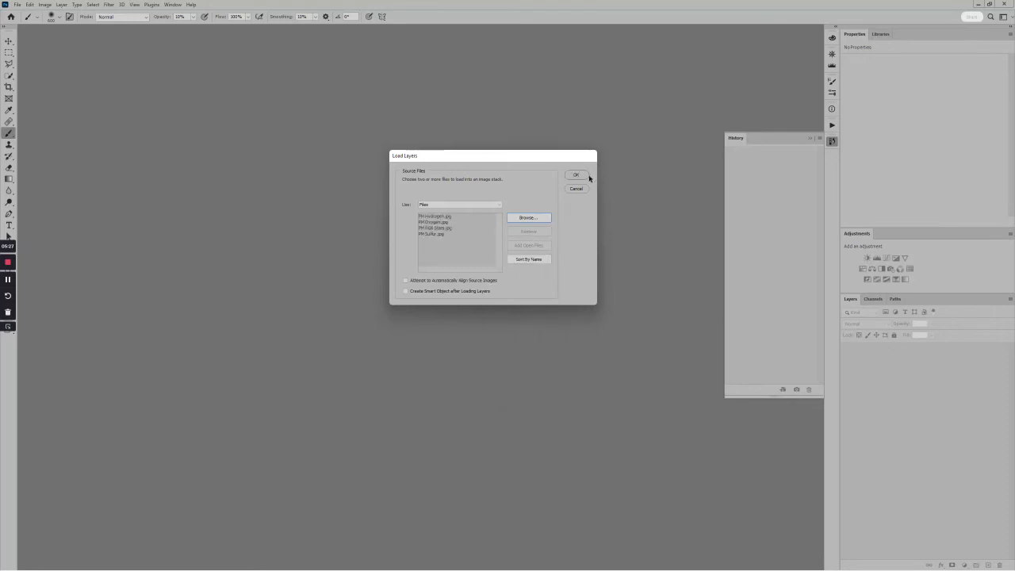
Step: Load the PM files as layers, move PM RGB Stars to the top and hide it
left_click(578, 175)
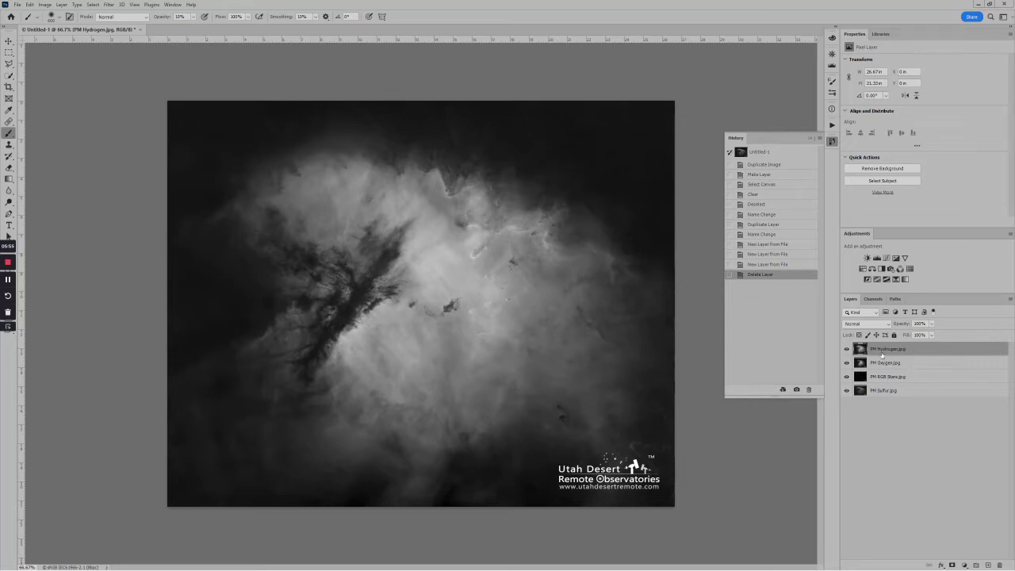
left_click(847, 349)
left_click(847, 363)
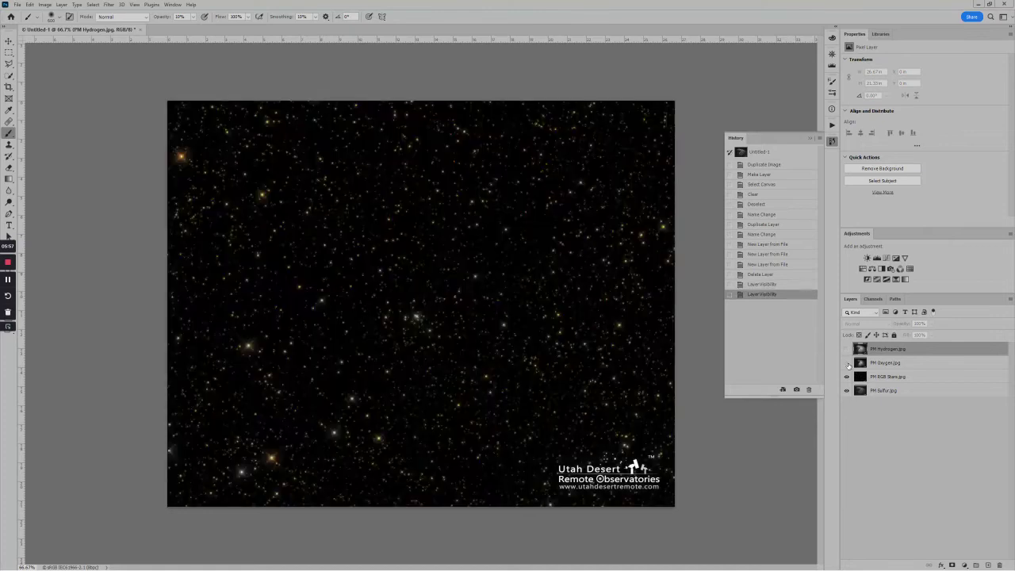
left_click(847, 377)
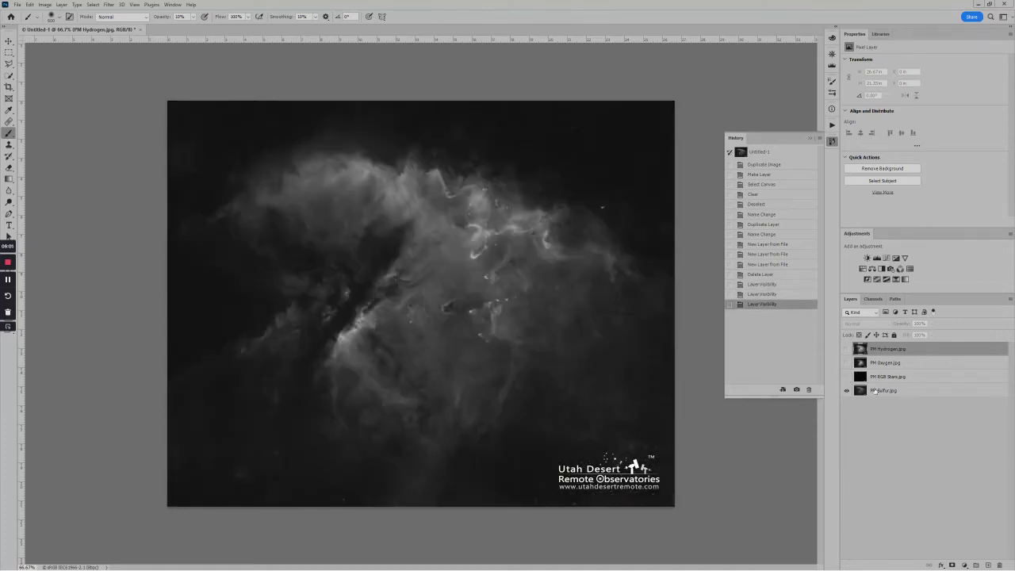
left_click(847, 377)
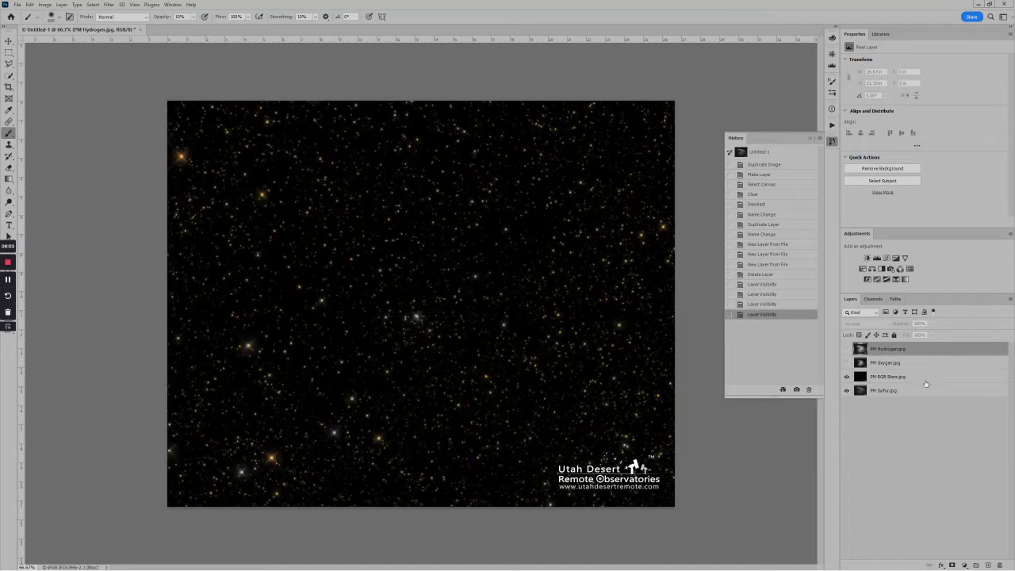
left_click(901, 377)
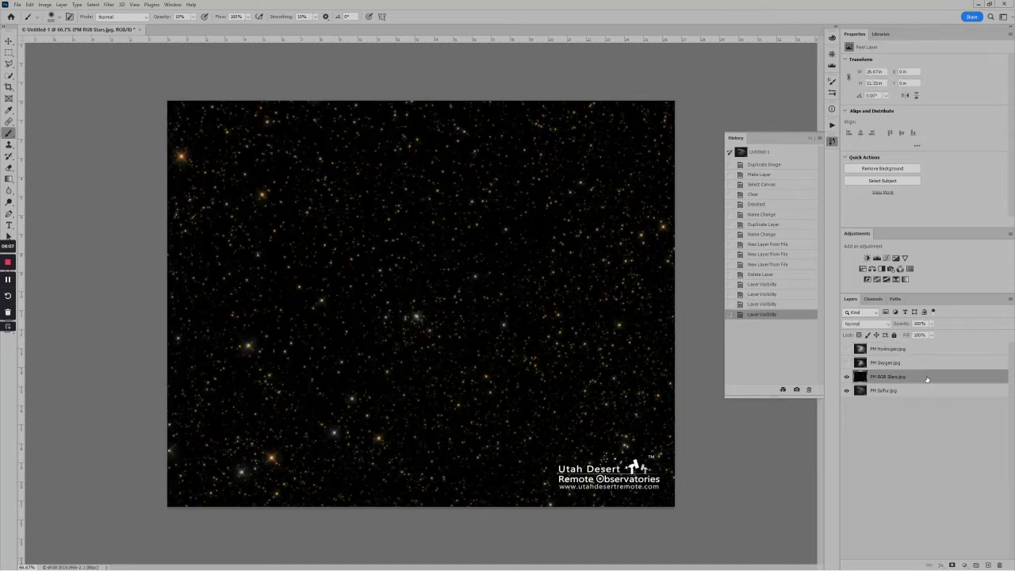
left_click_drag(926, 378, 926, 349)
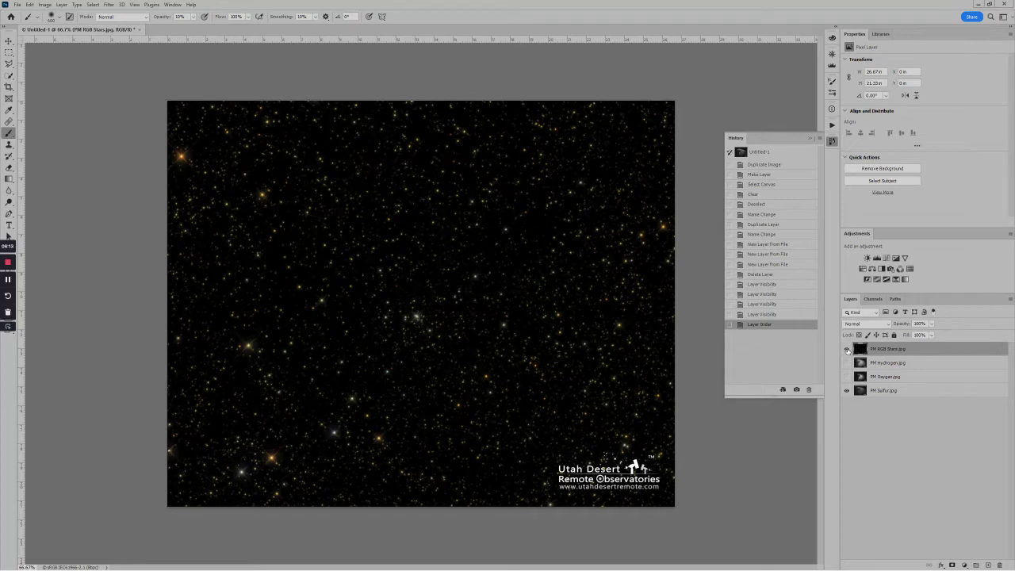
left_click(847, 349)
Step: Drag PM Hydrogen to the bottom and PM Oxygen between PM Sulfur and PM Hydrogen
left_click(904, 364)
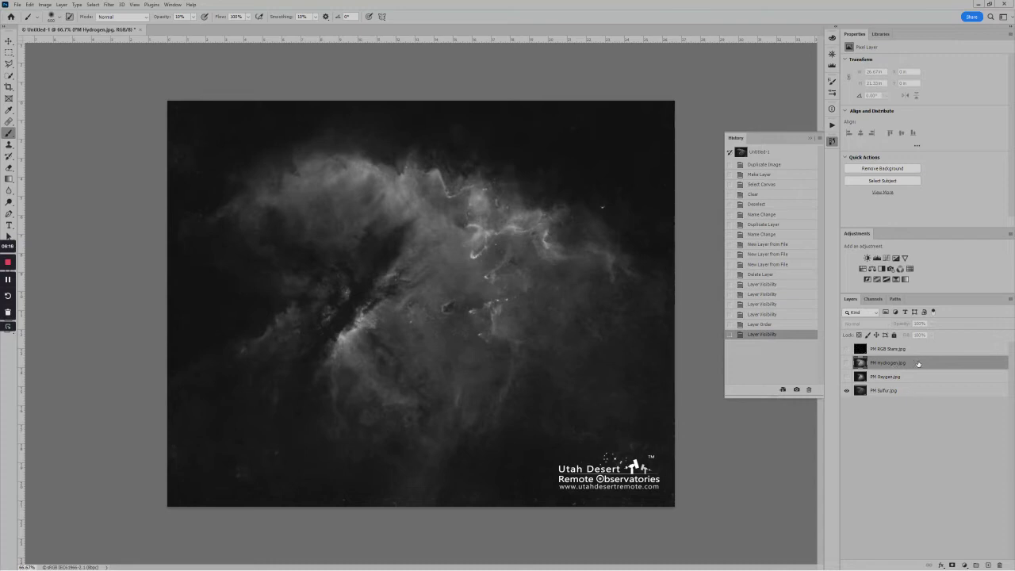
left_click_drag(919, 364, 920, 408)
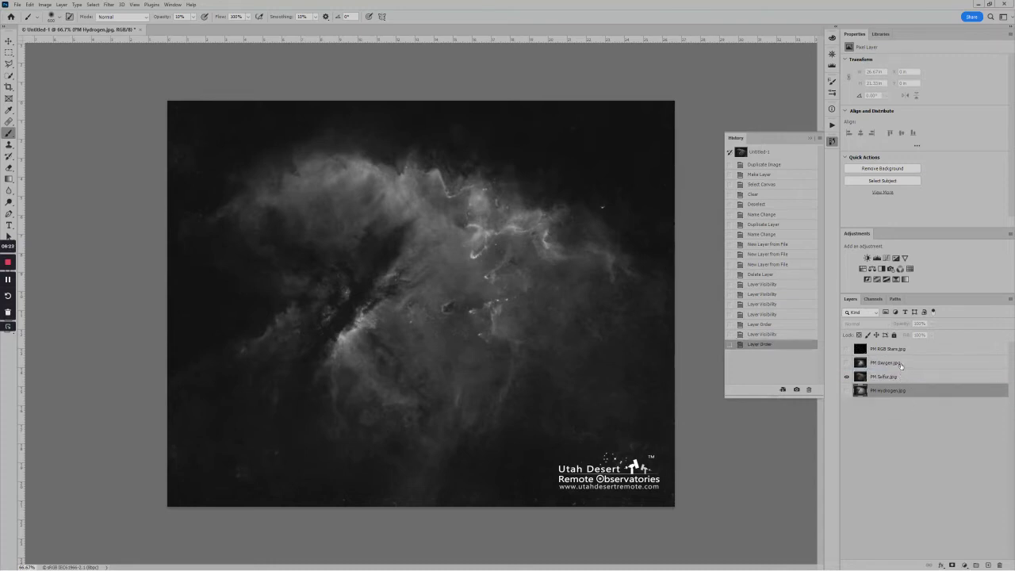
left_click(903, 363)
left_click_drag(905, 363, 906, 382)
left_click(907, 390)
left_click(905, 379)
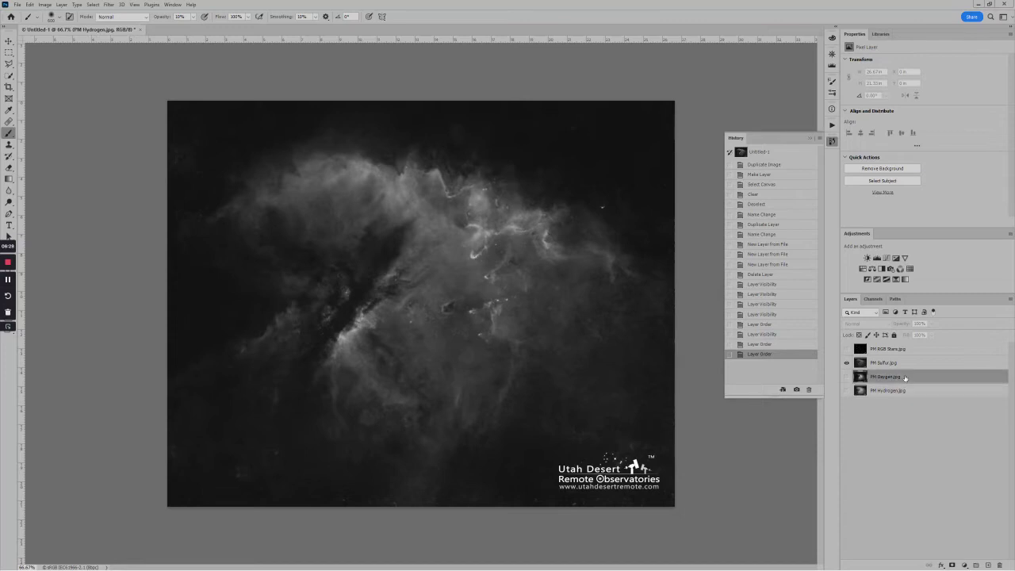
left_click(908, 361)
left_click(910, 350)
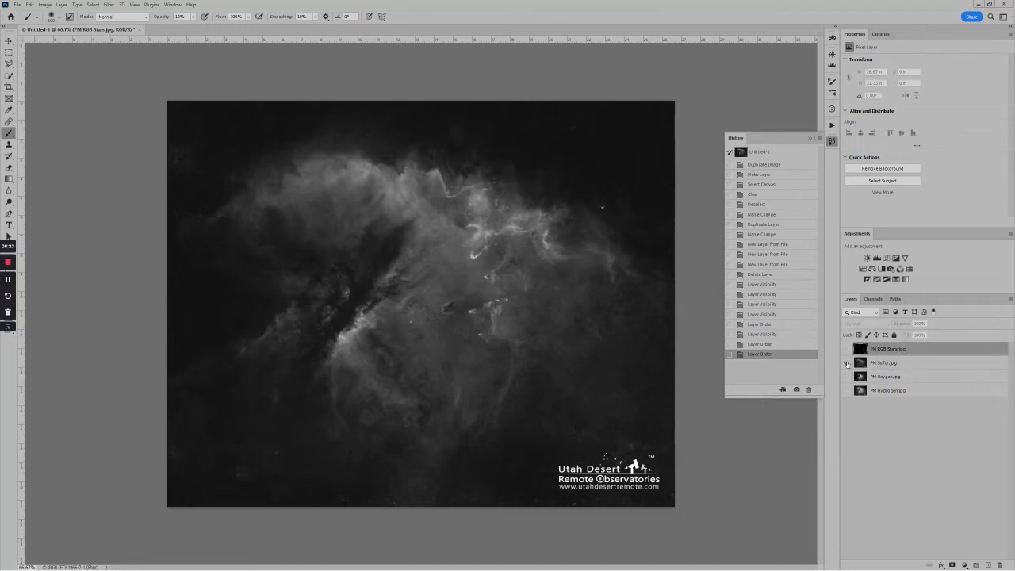
left_click(847, 363)
left_click(847, 363)
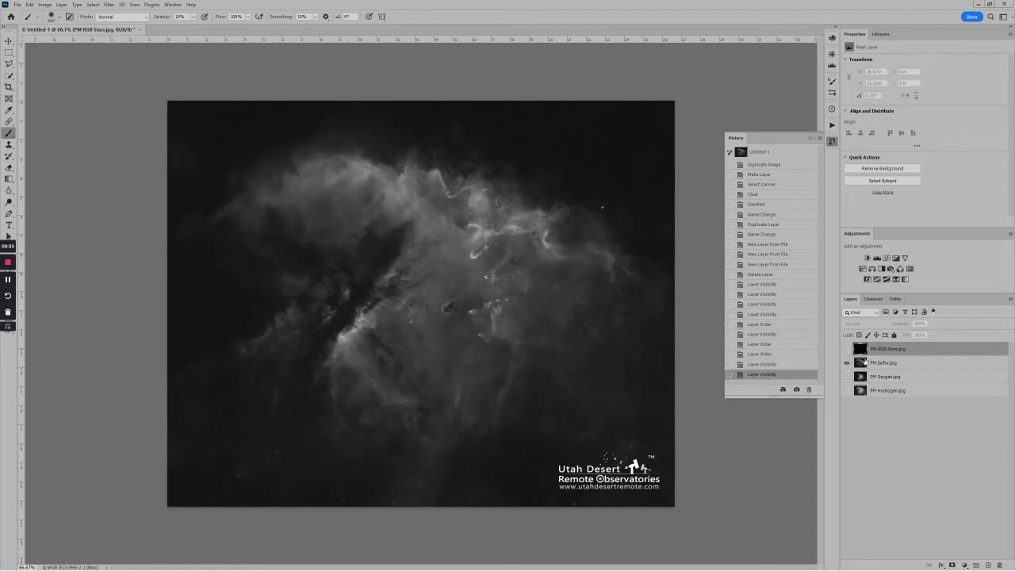
Step: Hide PM Sulfur, show PM Hydrogen and PM Oxygen, and select the PM Oxygen layer
left_click(847, 363)
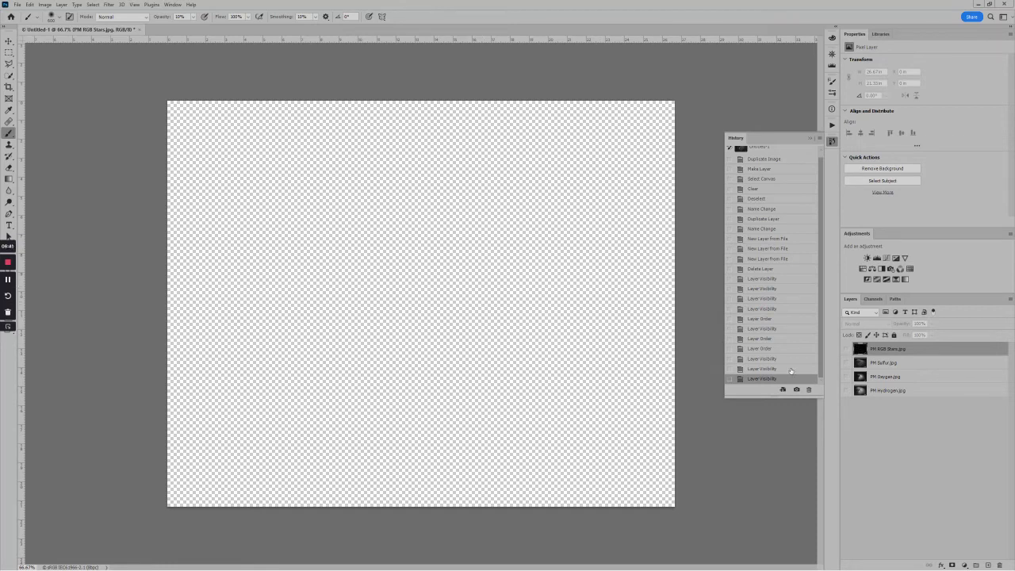
left_click(846, 390)
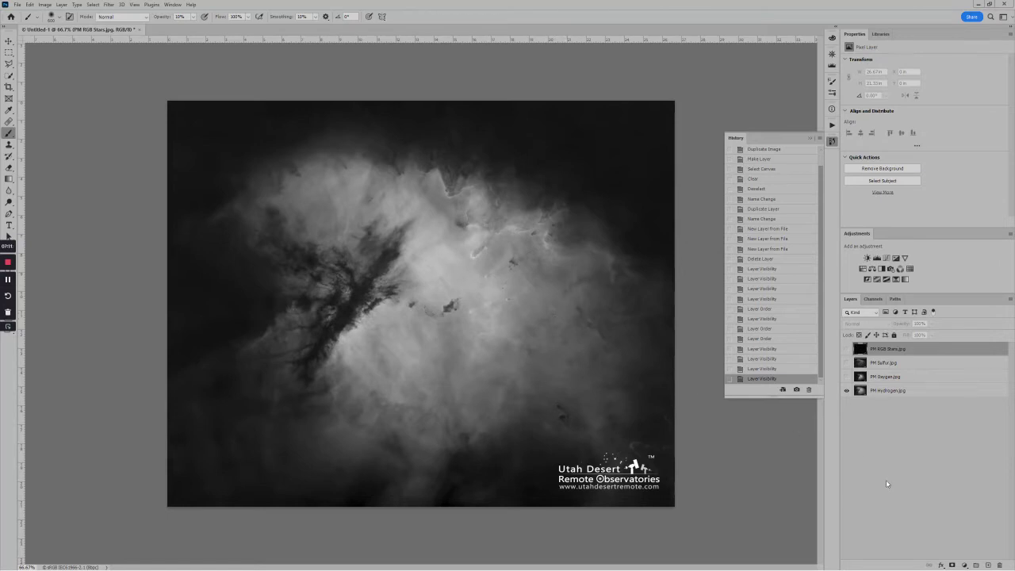
left_click(933, 383)
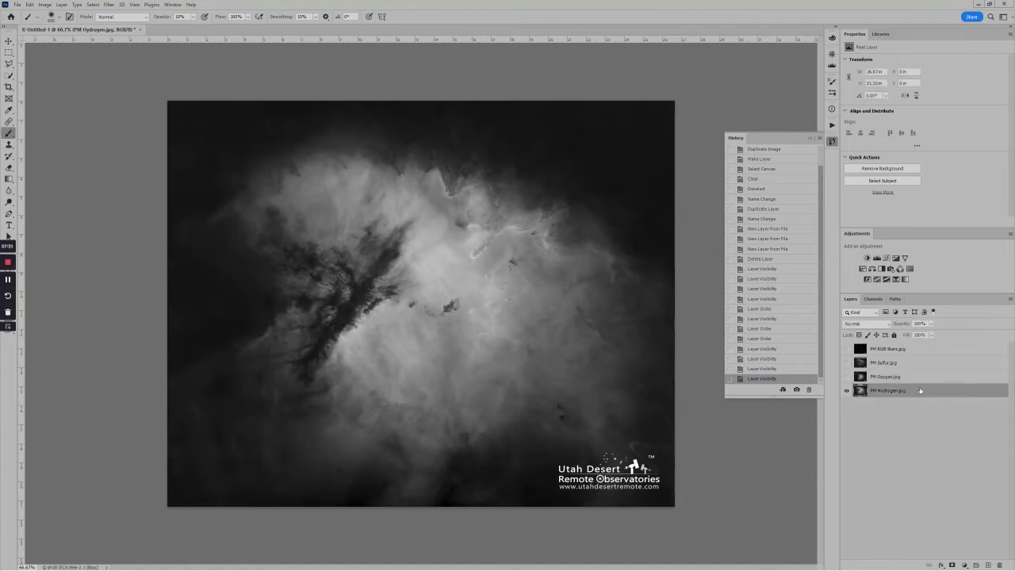
left_click(921, 390)
left_click(846, 377)
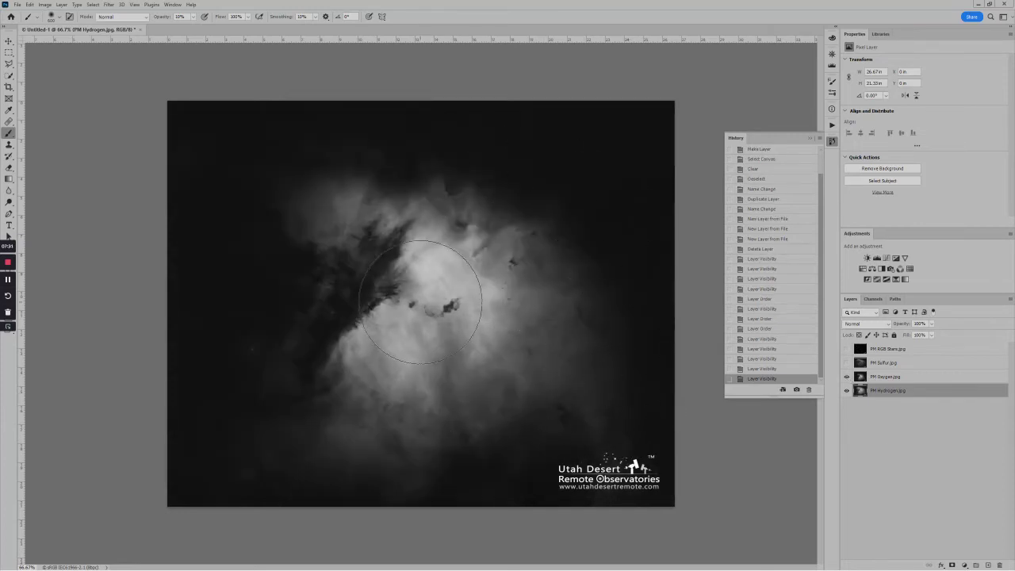
left_click(948, 378)
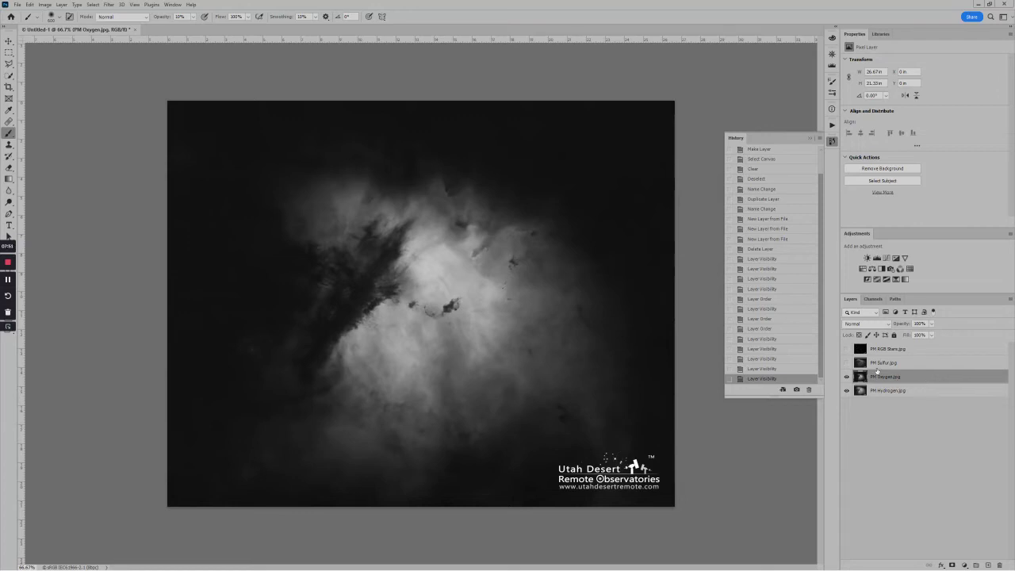
Step: Uncheck the R channel in PM Oxygen's Advanced Blending options and apply it
key("ctrl+minus")
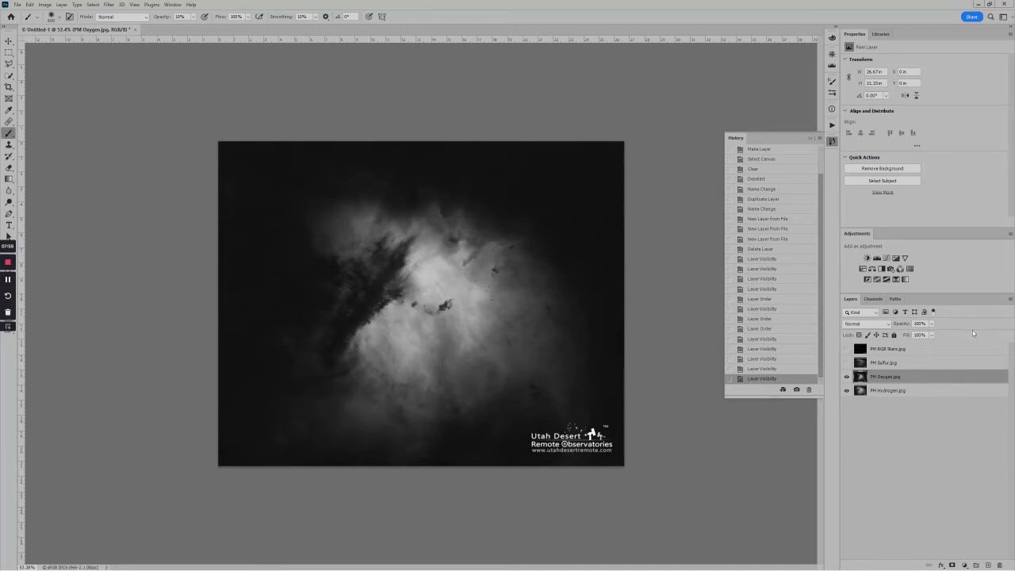
double_click(923, 378)
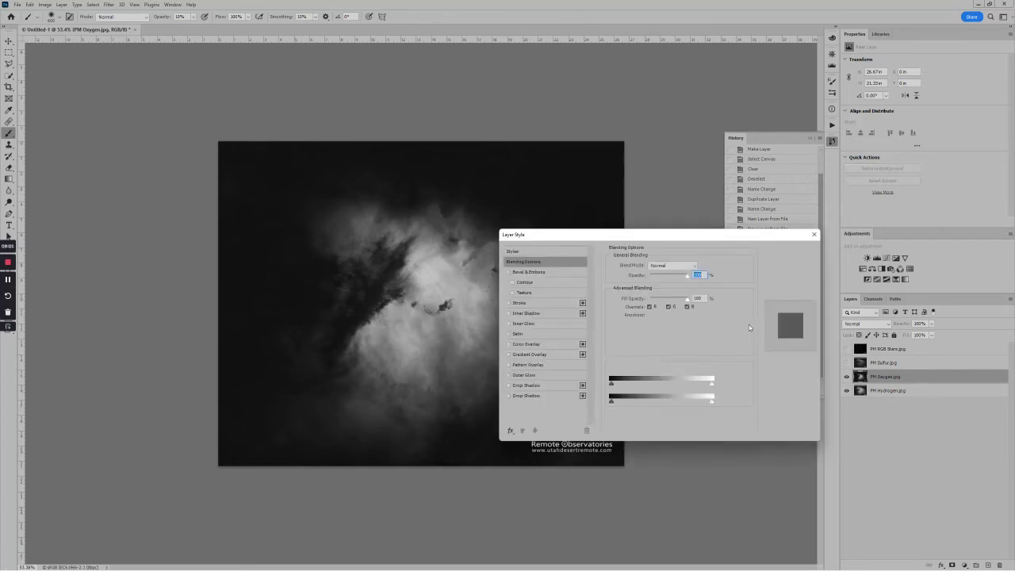
left_click_drag(645, 237, 611, 220)
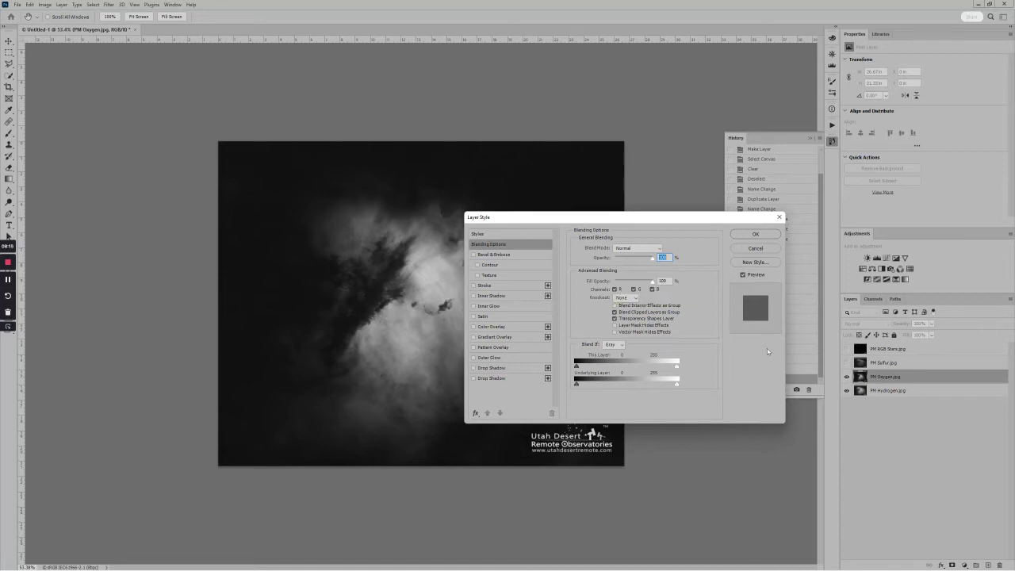
left_click_drag(651, 221, 650, 216)
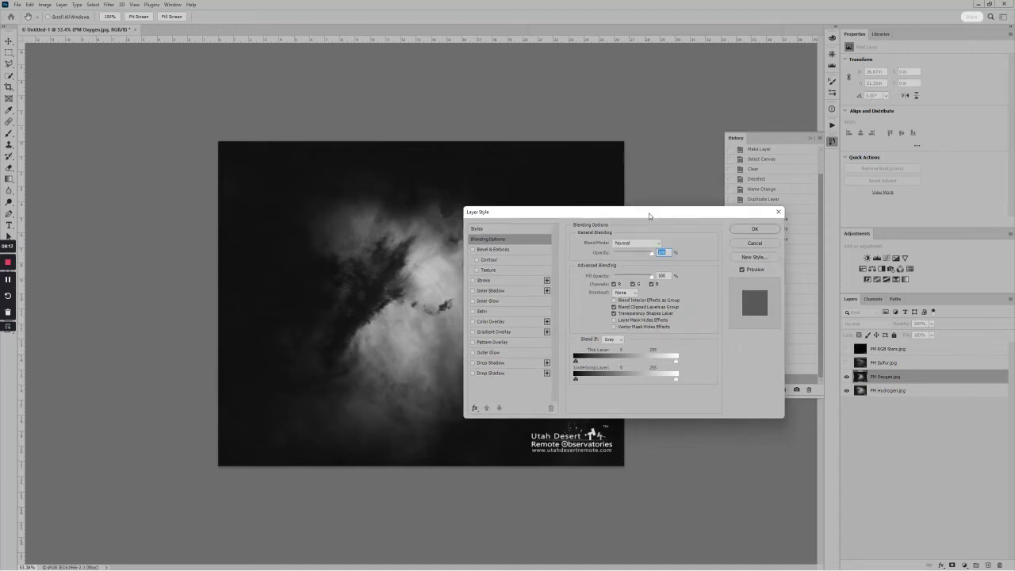
left_click(615, 284)
left_click_drag(632, 214, 763, 154)
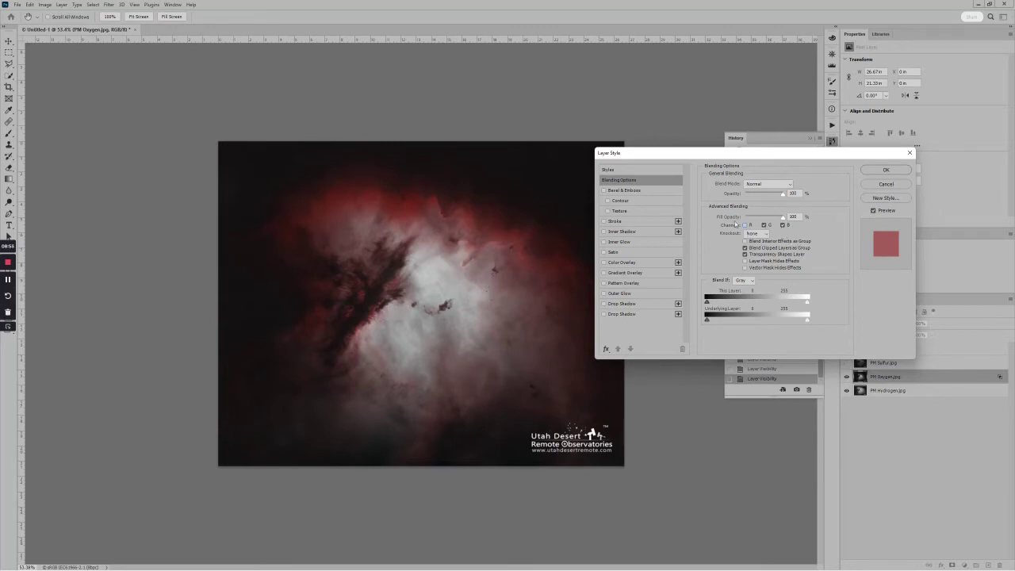
left_click(879, 172)
key("b")
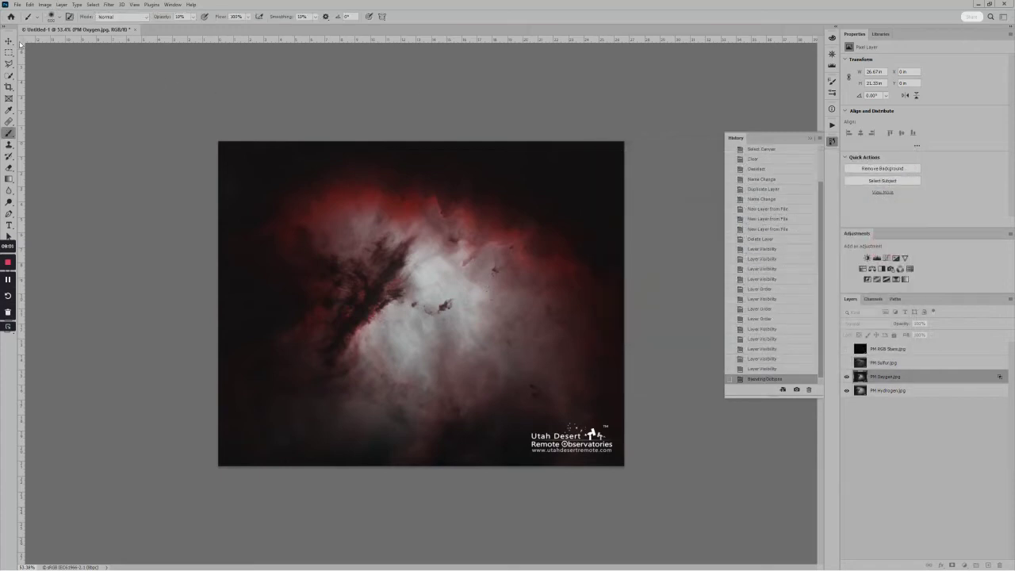
left_click(46, 5)
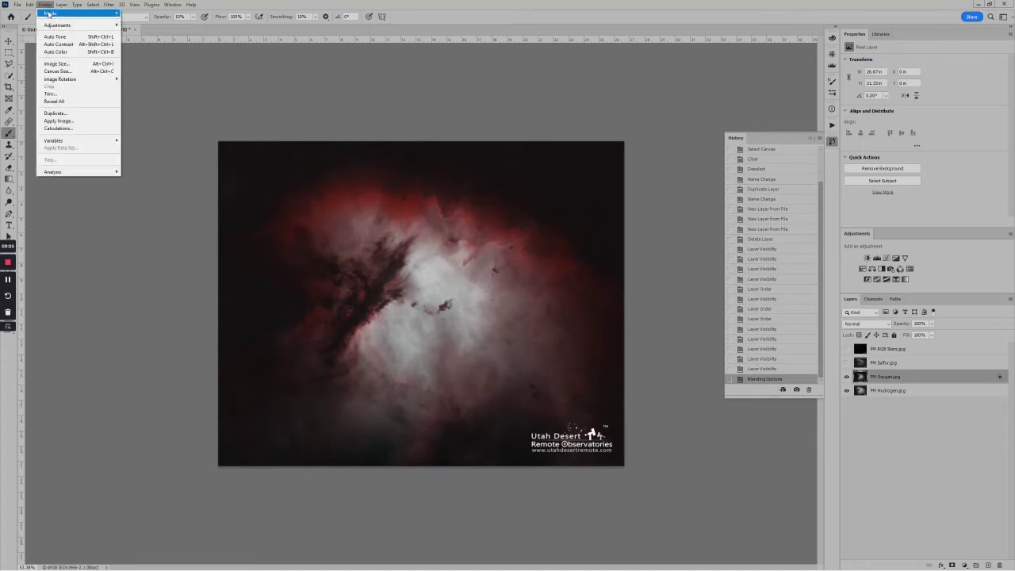
mouse_move(87, 13)
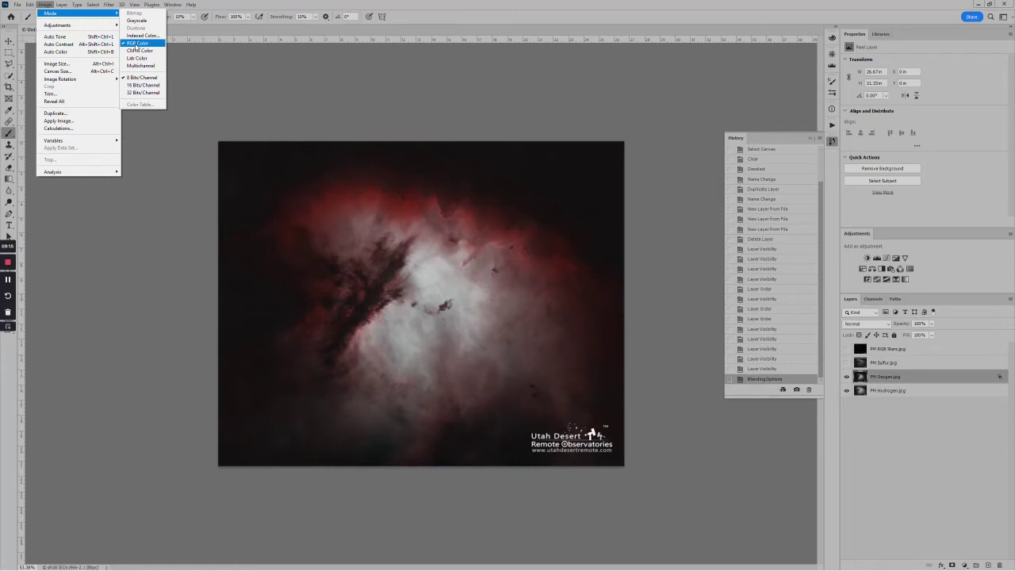
left_click(276, 74)
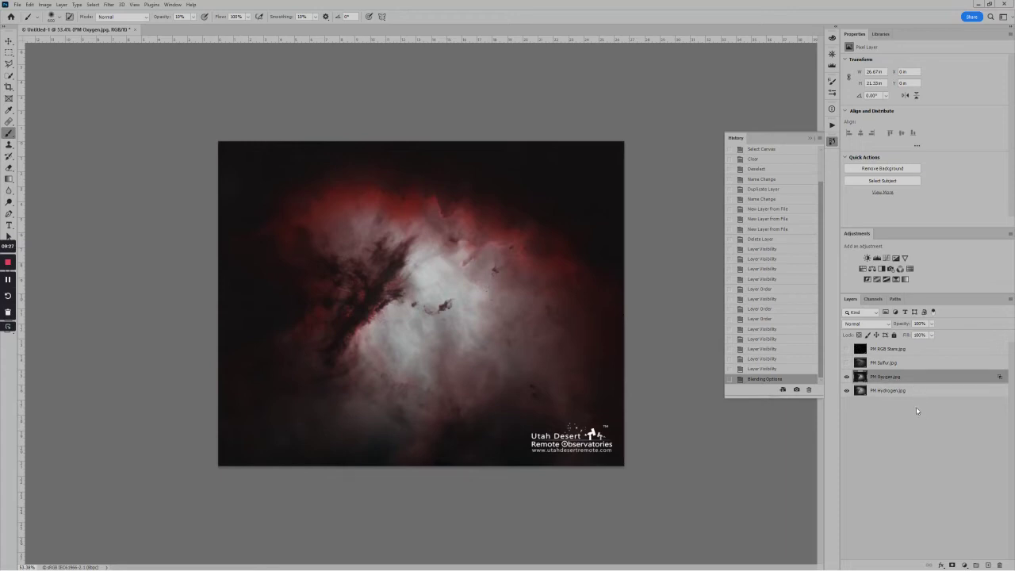
Step: Select and unhide the PM RGB Stars layer, then zoom in on the star field
left_click(907, 350)
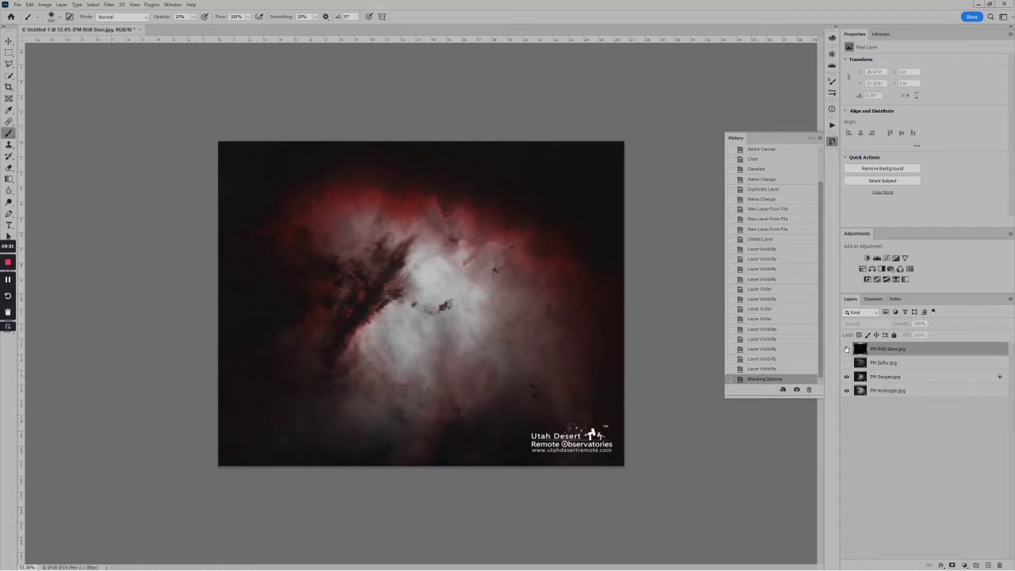
left_click(846, 349)
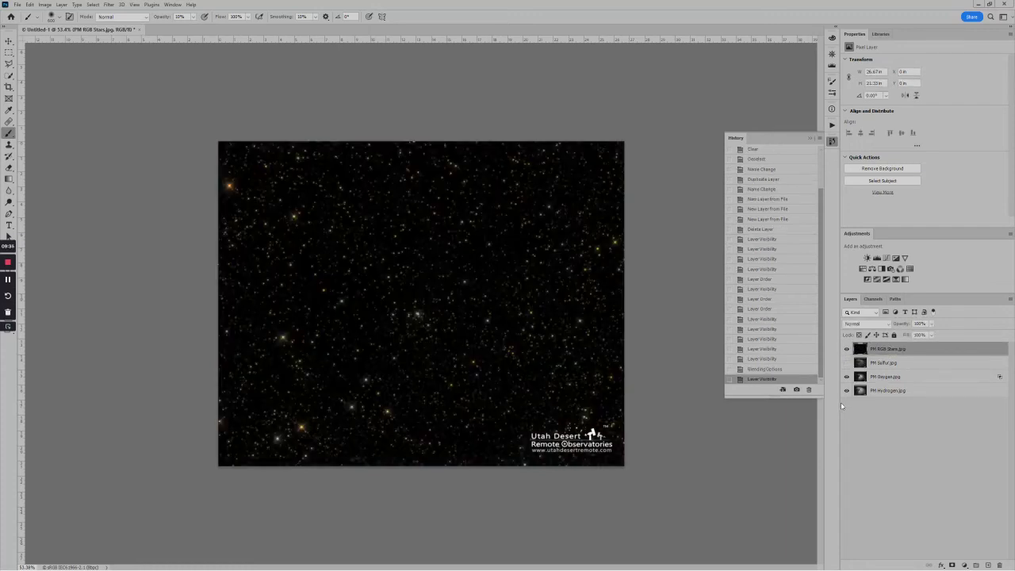
scroll(412, 292, "up", 3)
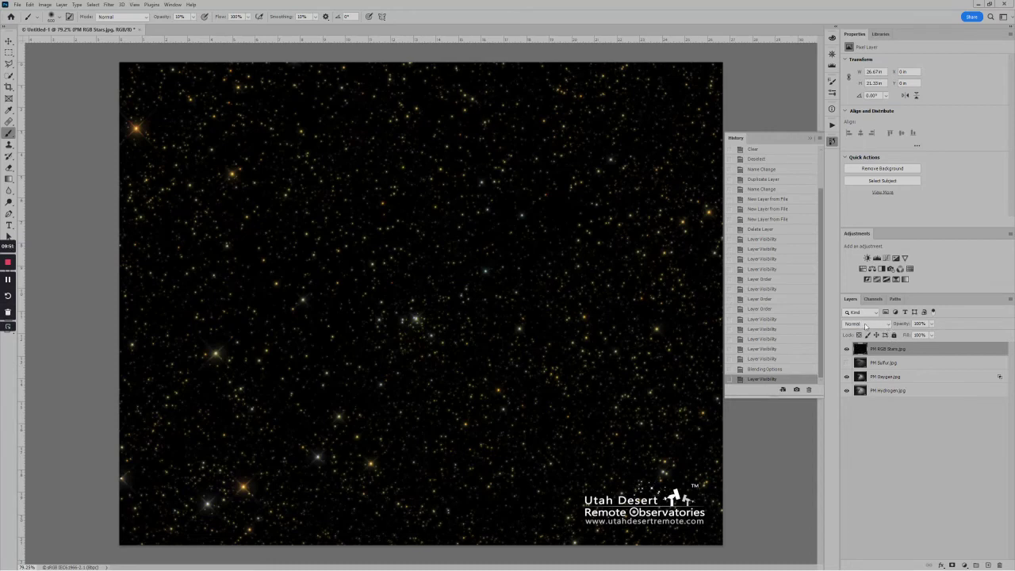
Step: Compare Lighten against Screen for PM RGB Stars and keep the Screen blend mode
left_click(889, 325)
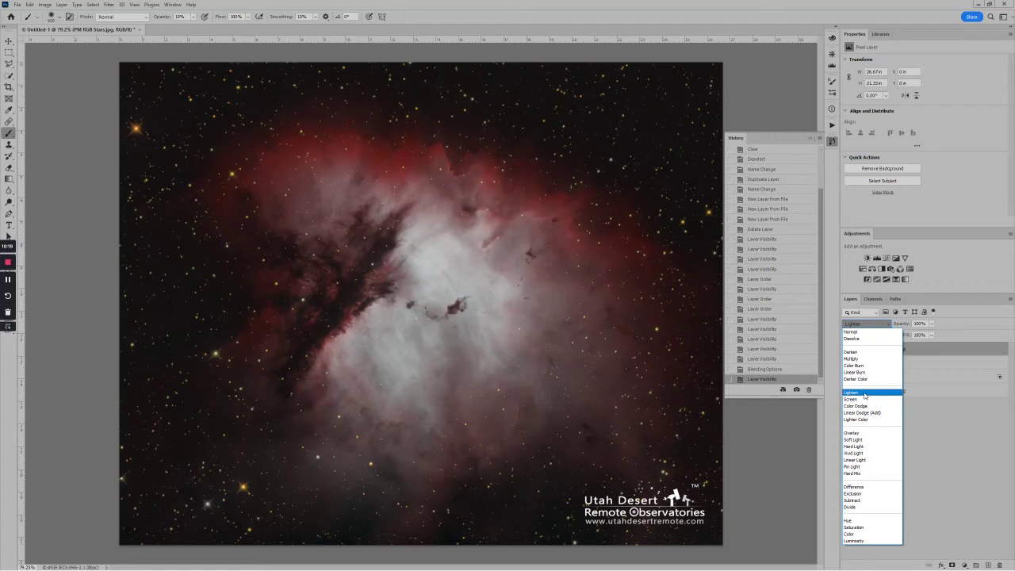
left_click(864, 396)
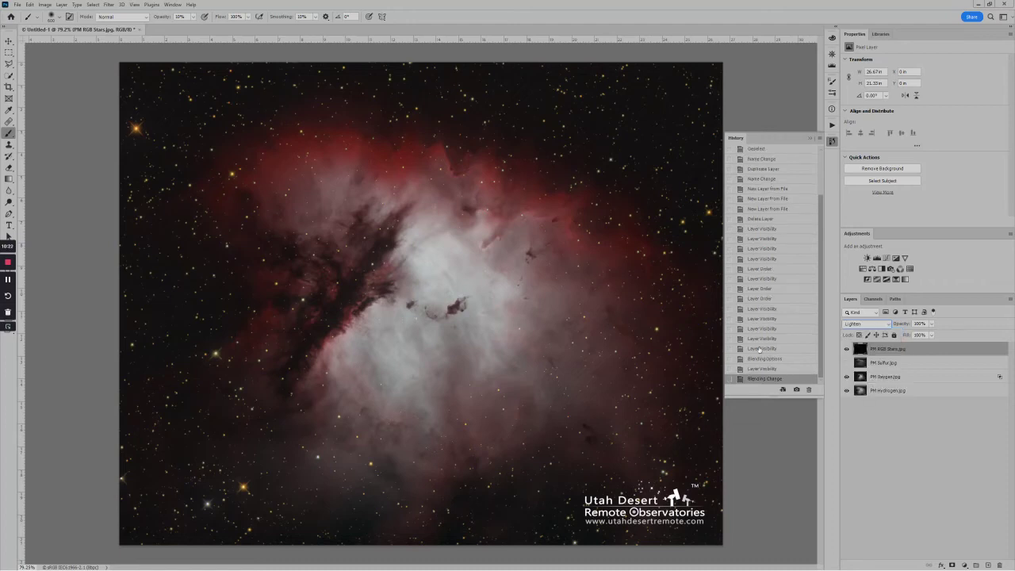
left_click(887, 325)
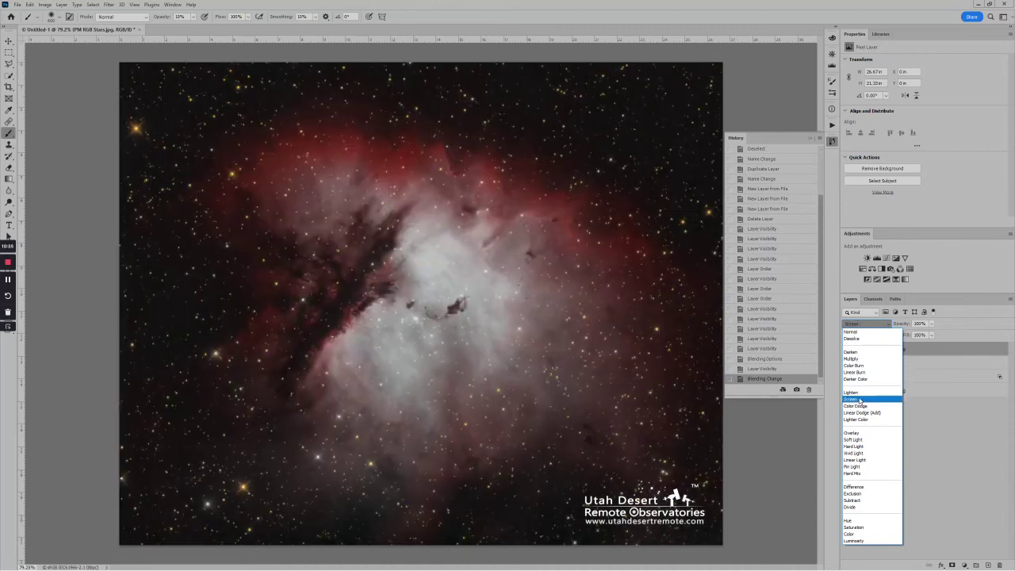
left_click(859, 401)
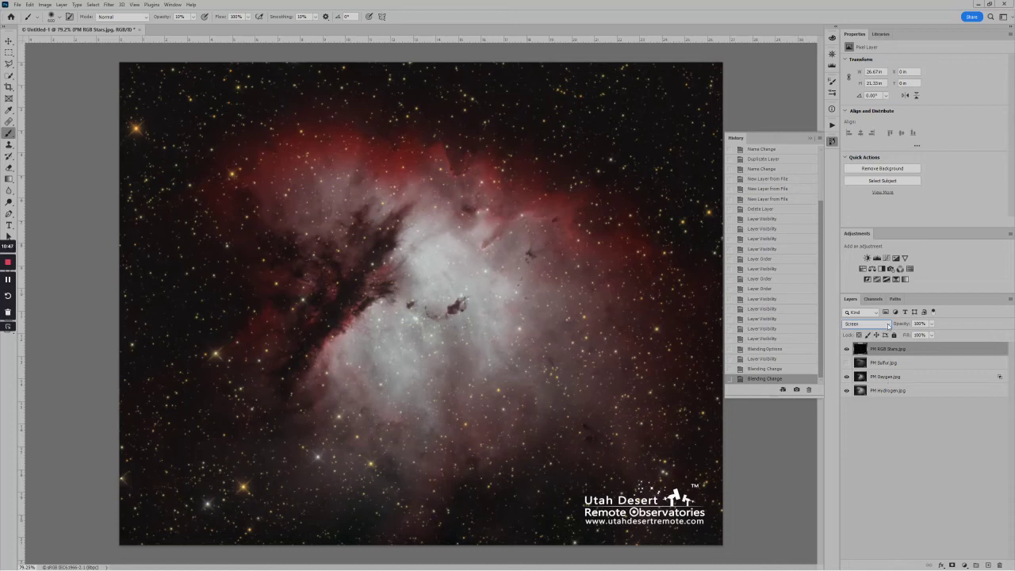
left_click(888, 323)
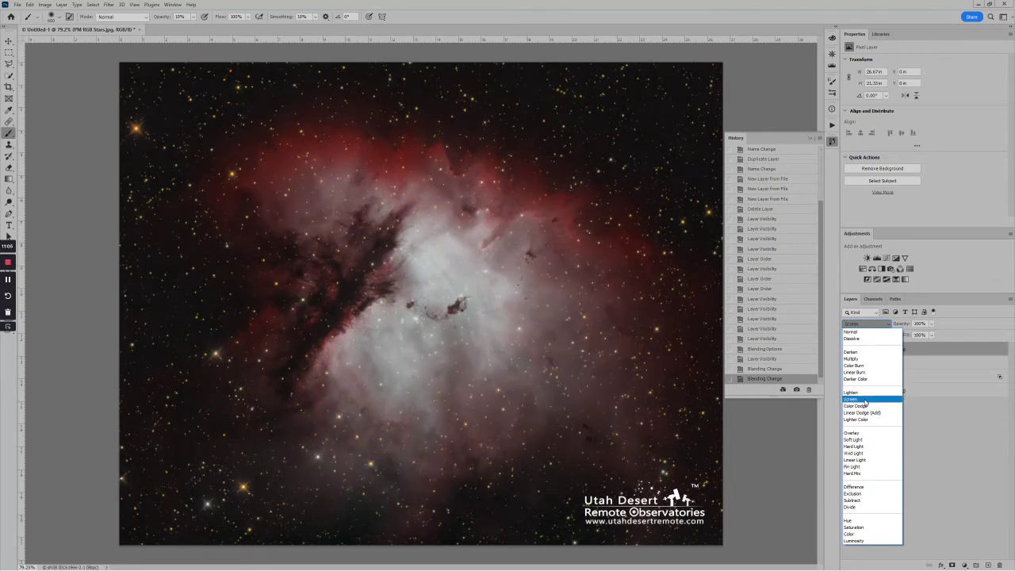
left_click(865, 399)
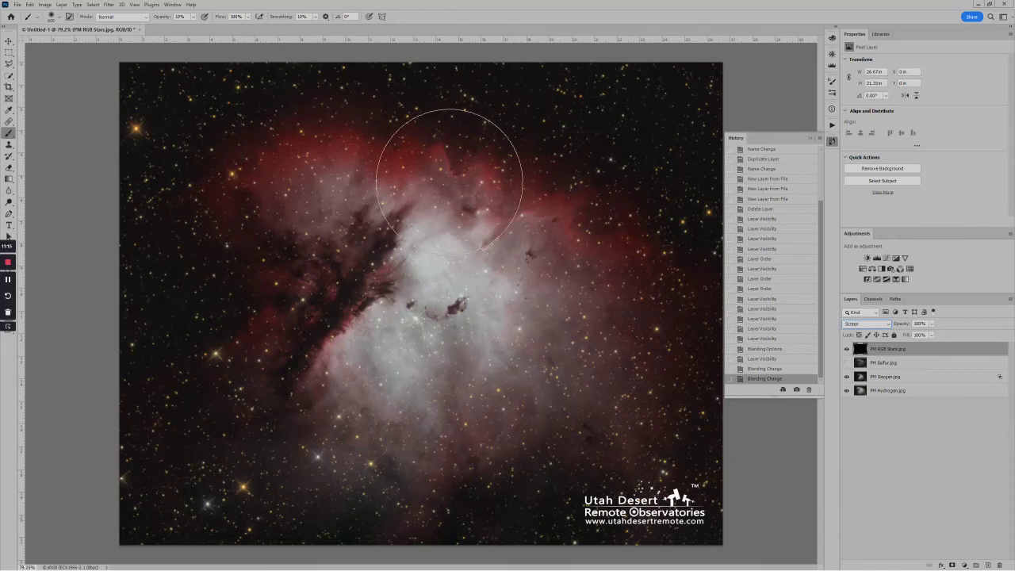
Step: Select the PM Sulfur.jpg layer and make it visible, showing its greyscale nebula beneath the stars
left_click(917, 366)
left_click(918, 366)
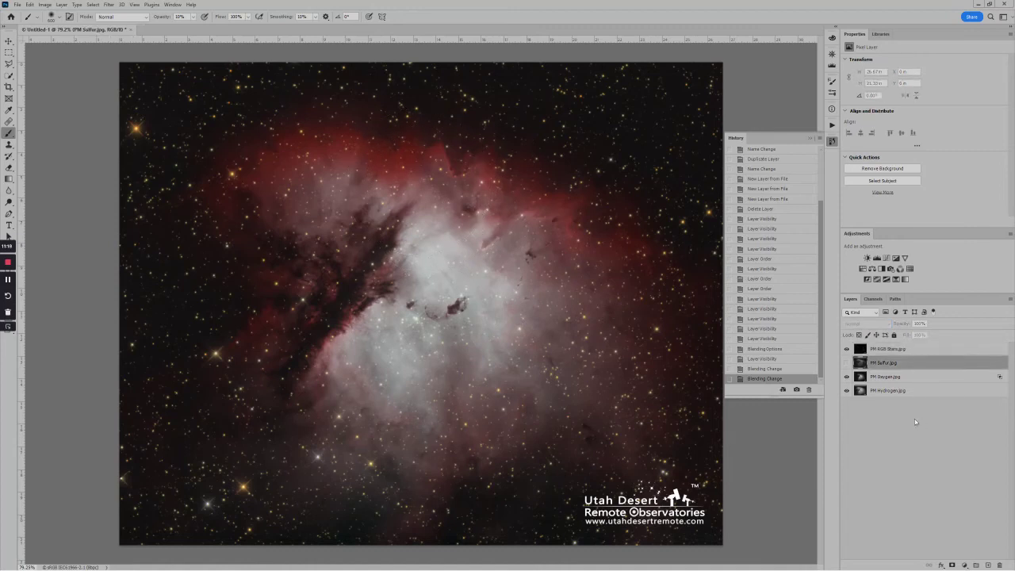
left_click(847, 362)
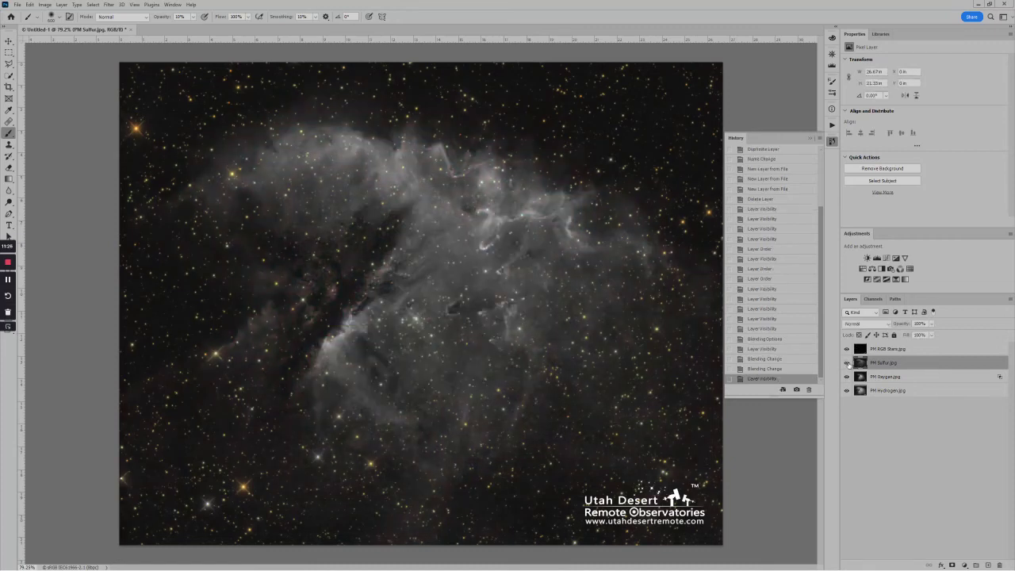
Step: In PM Sulfur.jpg's Blending Options, turn off the G and B channels, leaving only R
double_click(932, 363)
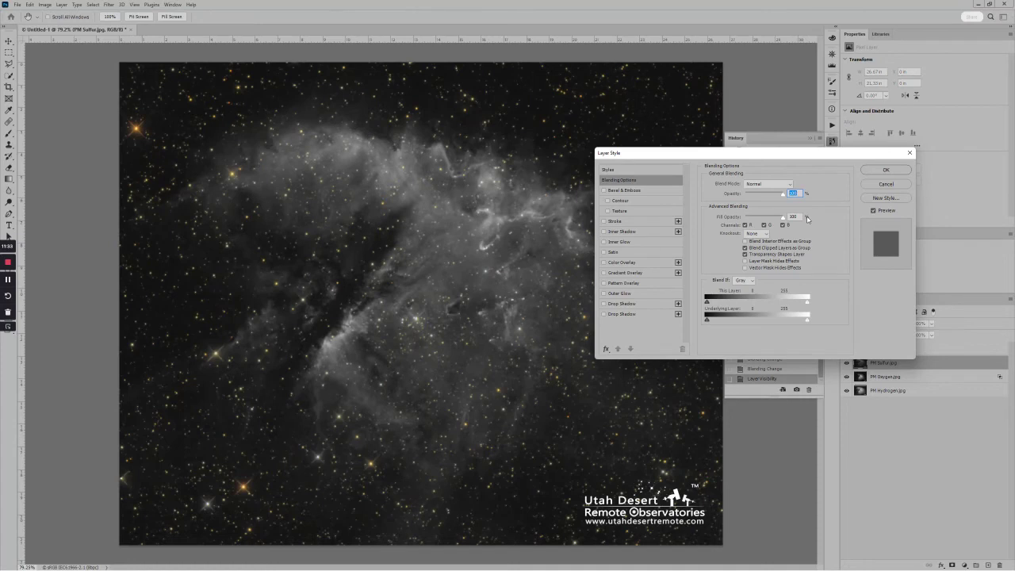
left_click_drag(793, 156, 650, 168)
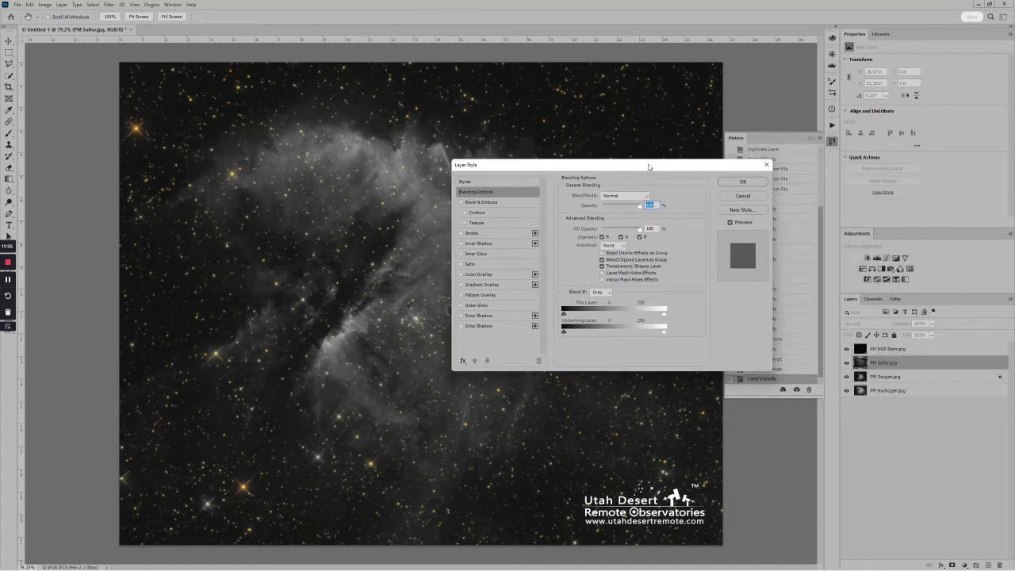
left_click(620, 238)
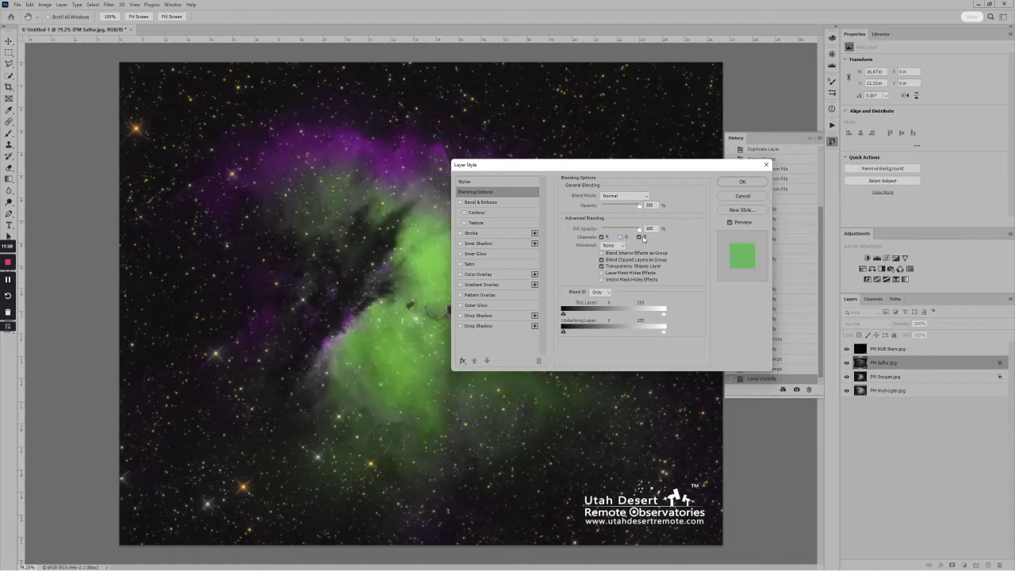
left_click(640, 237)
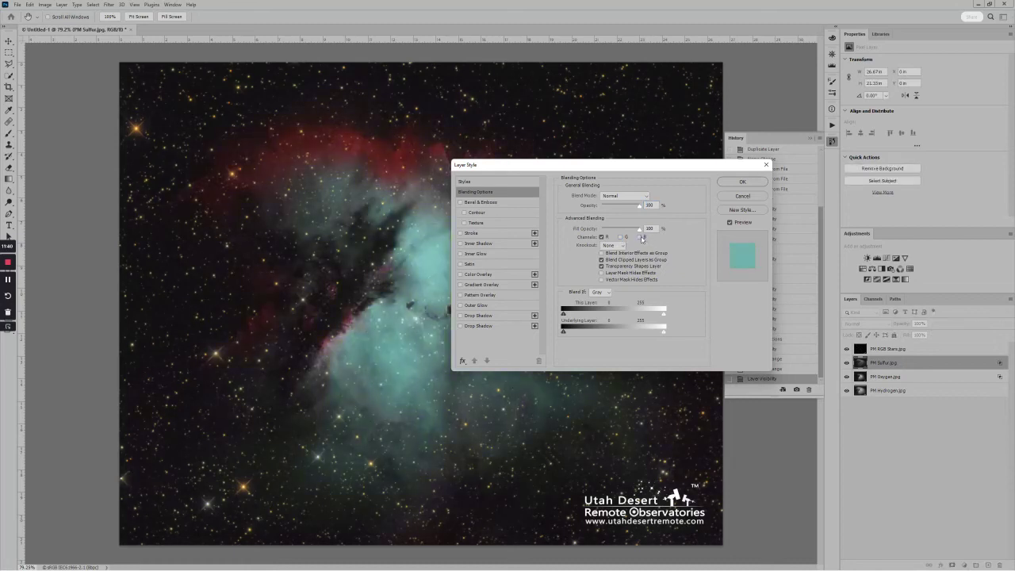
left_click(727, 182)
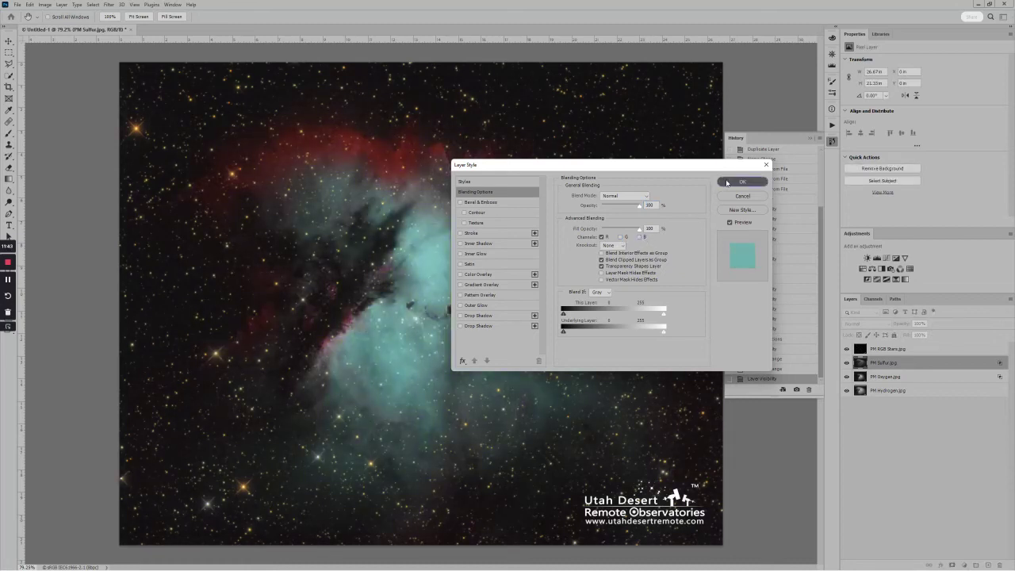
left_click(906, 378)
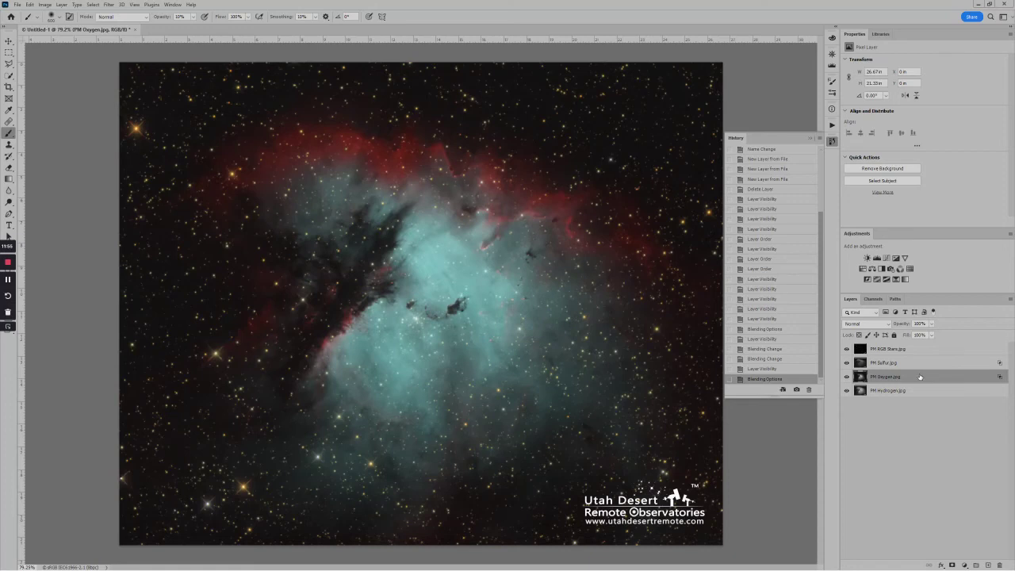
Step: In PM Oxygen.jpg's Blending Options, turn off the G channel so only B remains
double_click(920, 378)
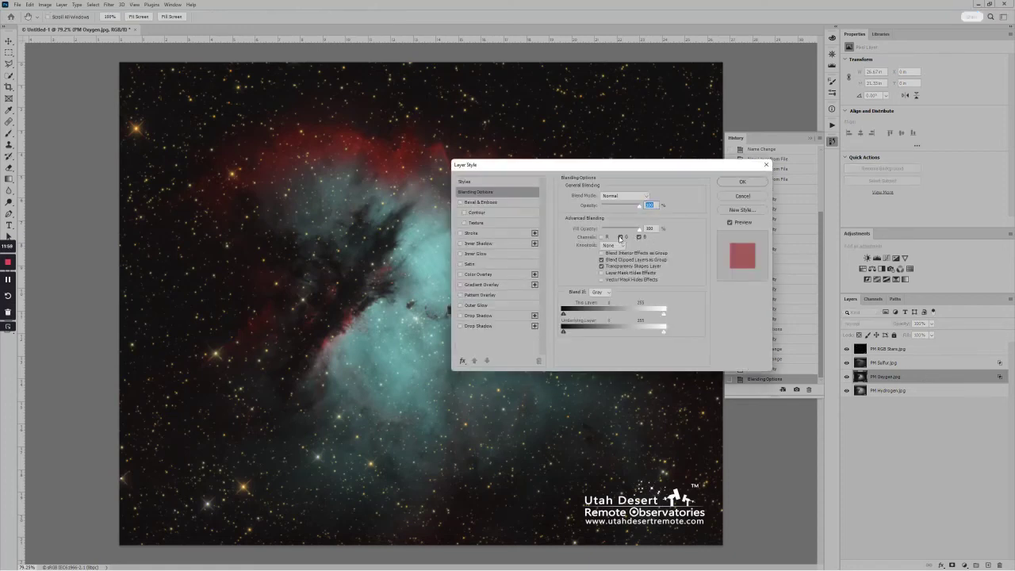
left_click(621, 237)
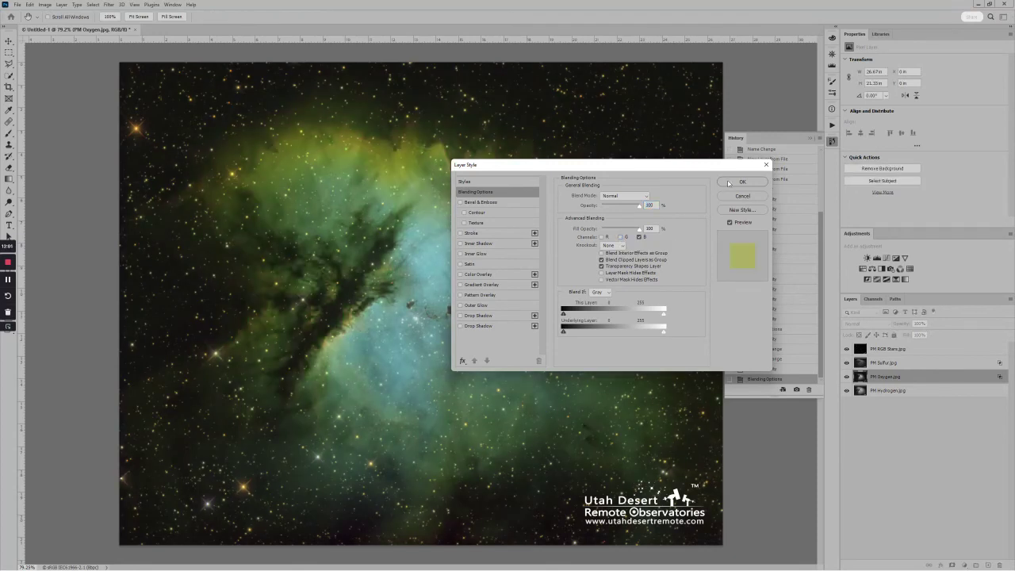
left_click(728, 183)
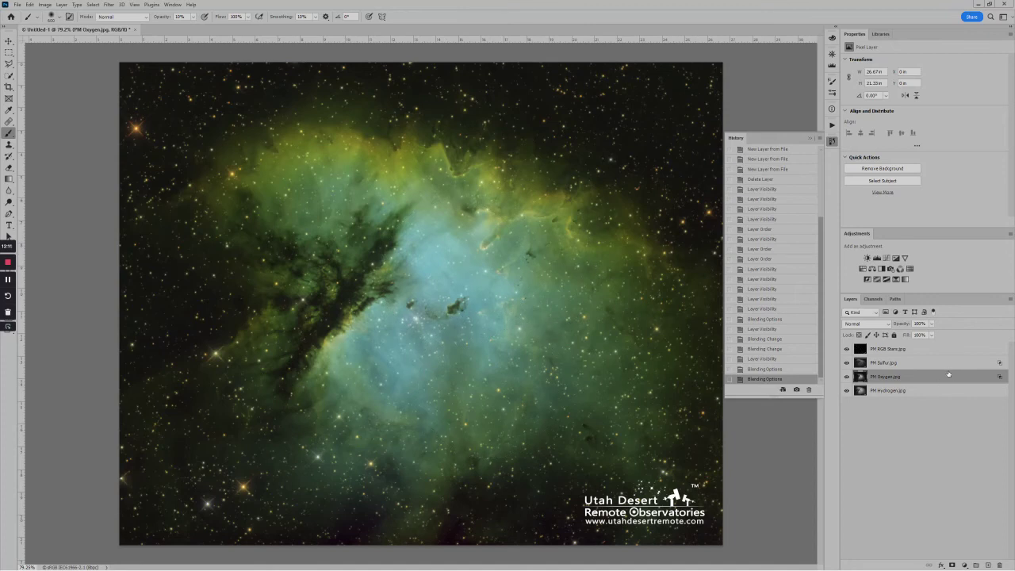
Step: Add Color Balance 1 above PM Sulfur, shifting midtones toward red and magenta, then compare on/off
left_click(914, 364)
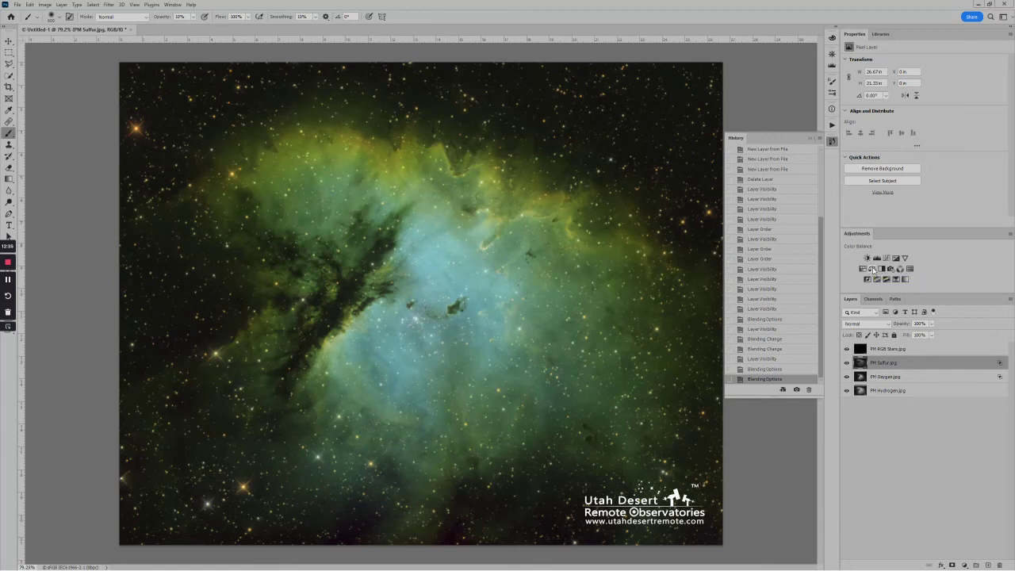
left_click(872, 269)
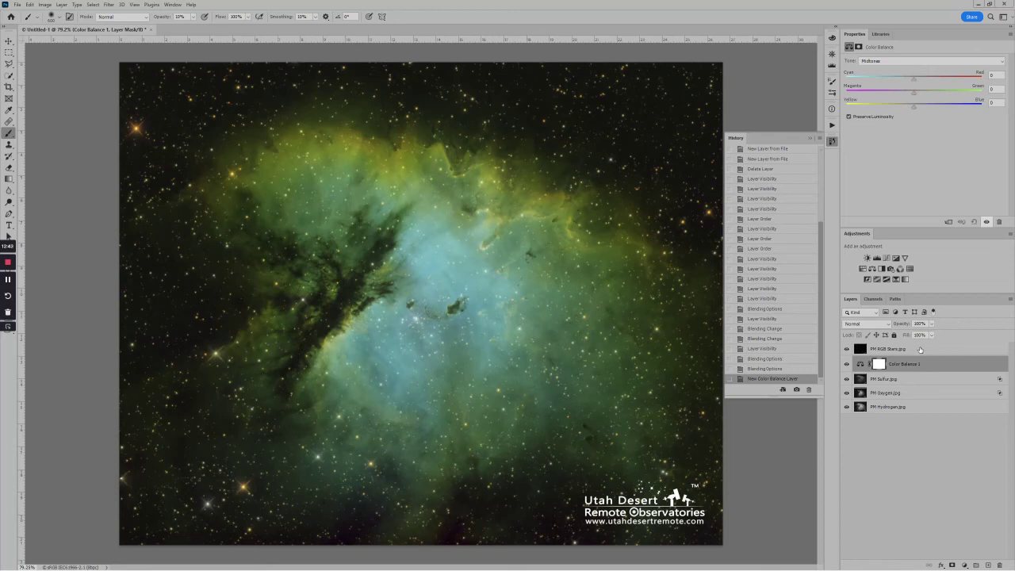
left_click(860, 364)
left_click_drag(913, 78, 891, 96)
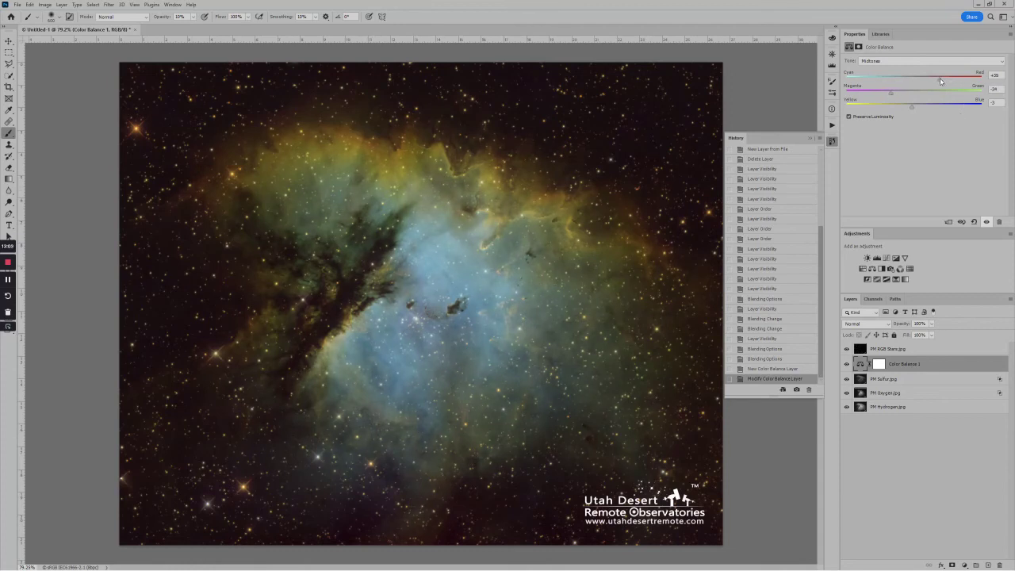
left_click(846, 364)
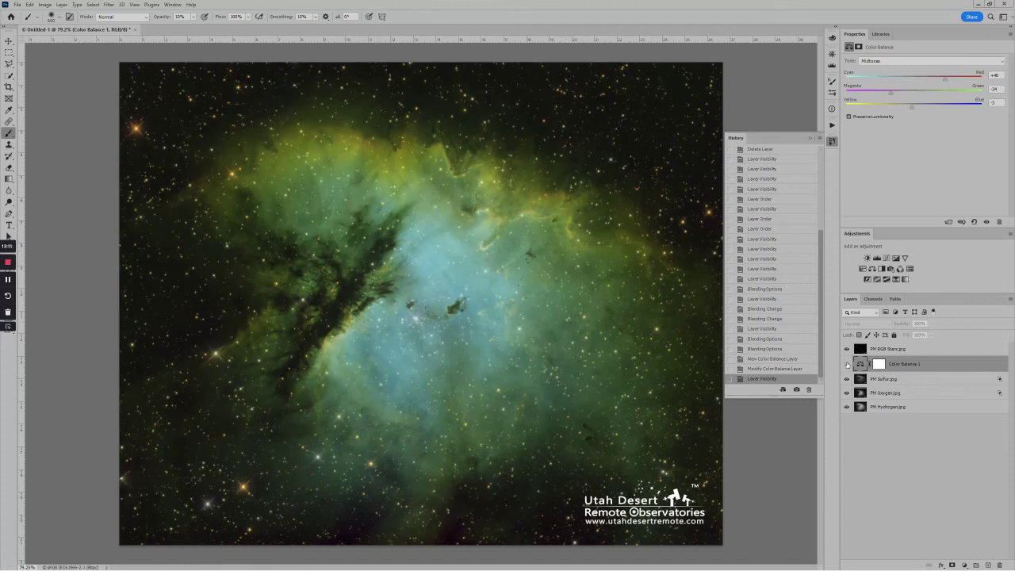
left_click(846, 364)
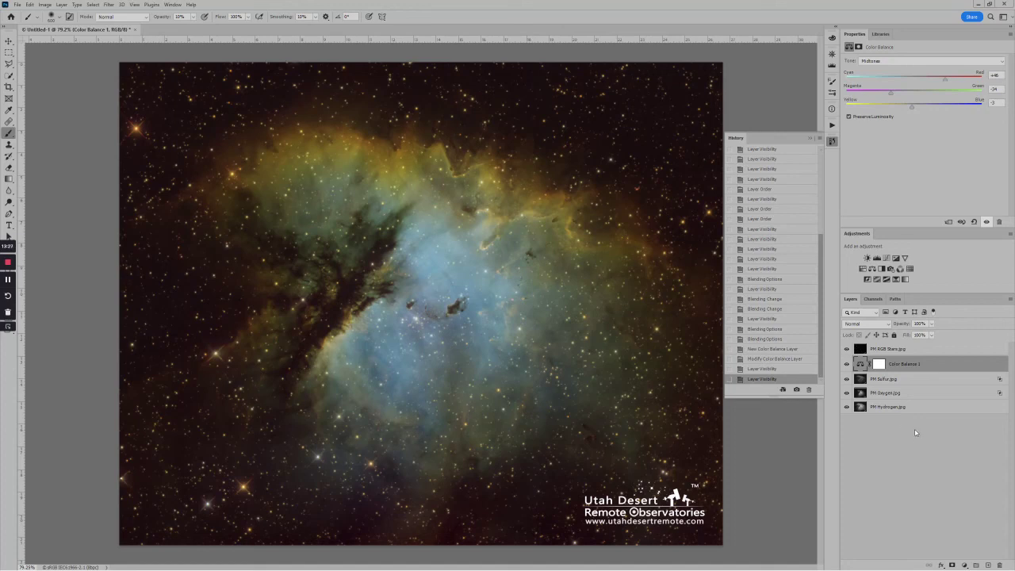
Step: Hide Color Balance 1 and switch PM Sulfur.jpg's blending channels from red to blue only
left_click(846, 363)
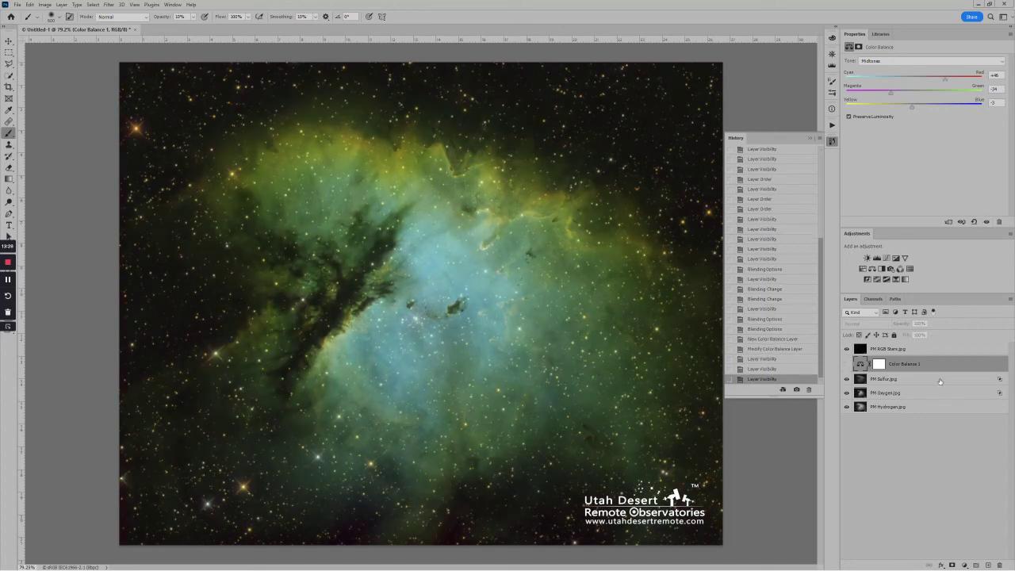
left_click(941, 381)
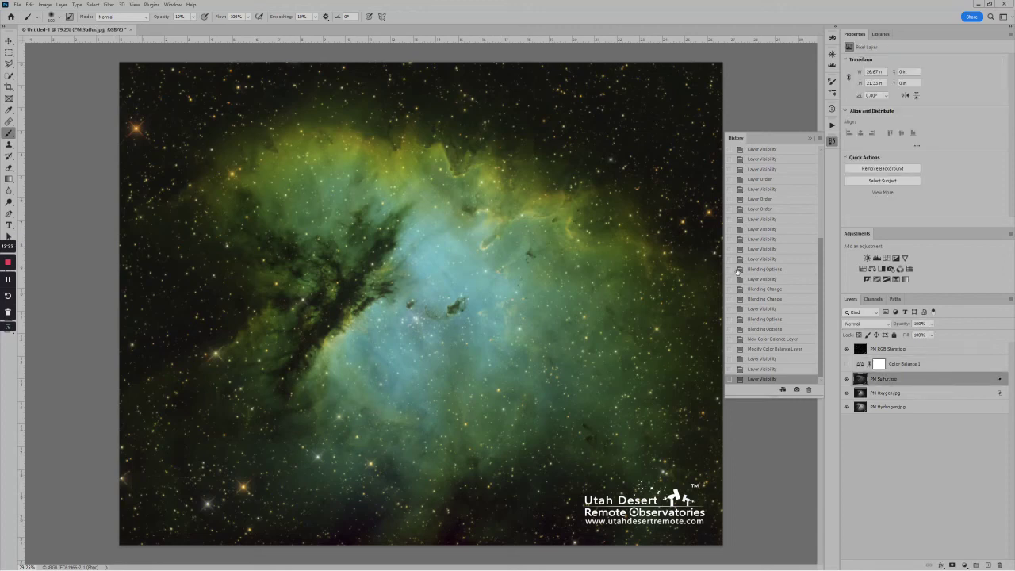
double_click(938, 380)
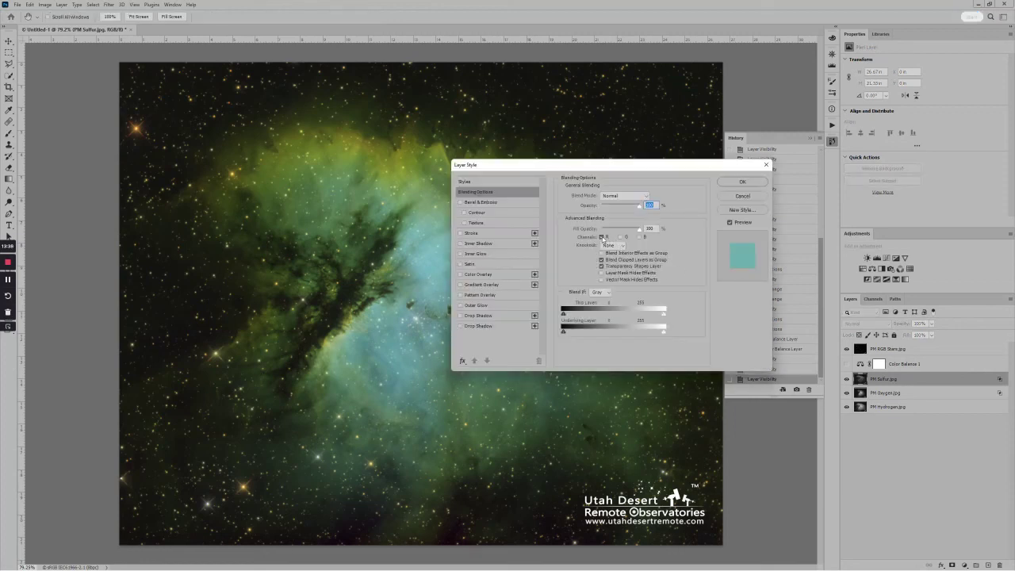
left_click(603, 236)
left_click(639, 236)
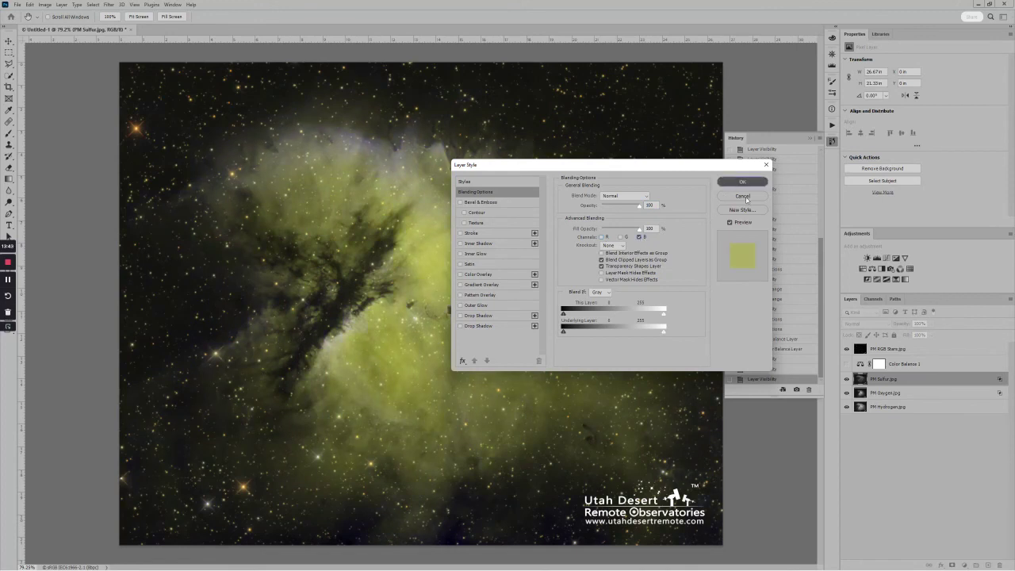
key("Return")
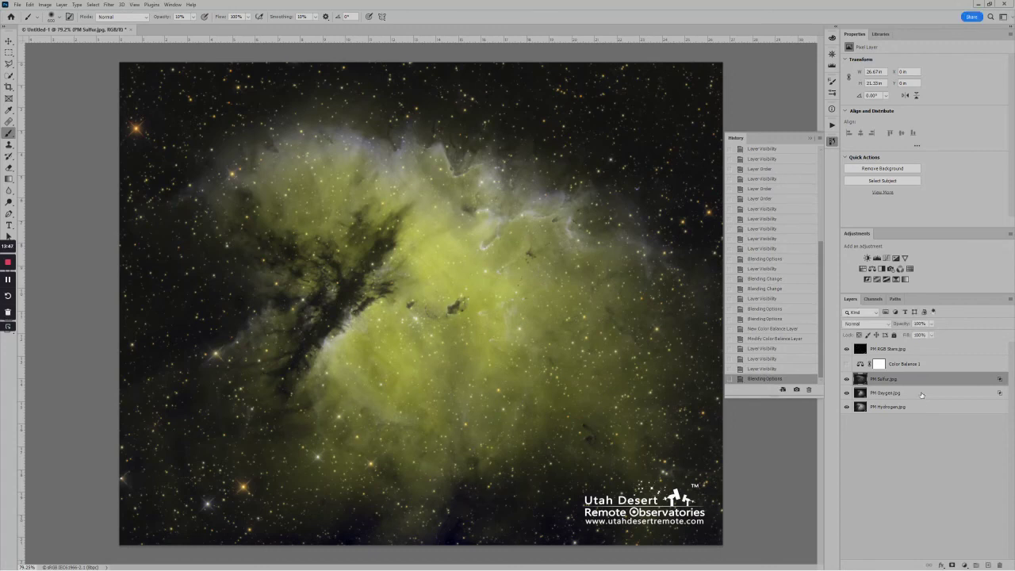
Step: Switch PM Oxygen.jpg's blending channels from blue to red only
left_click(922, 393)
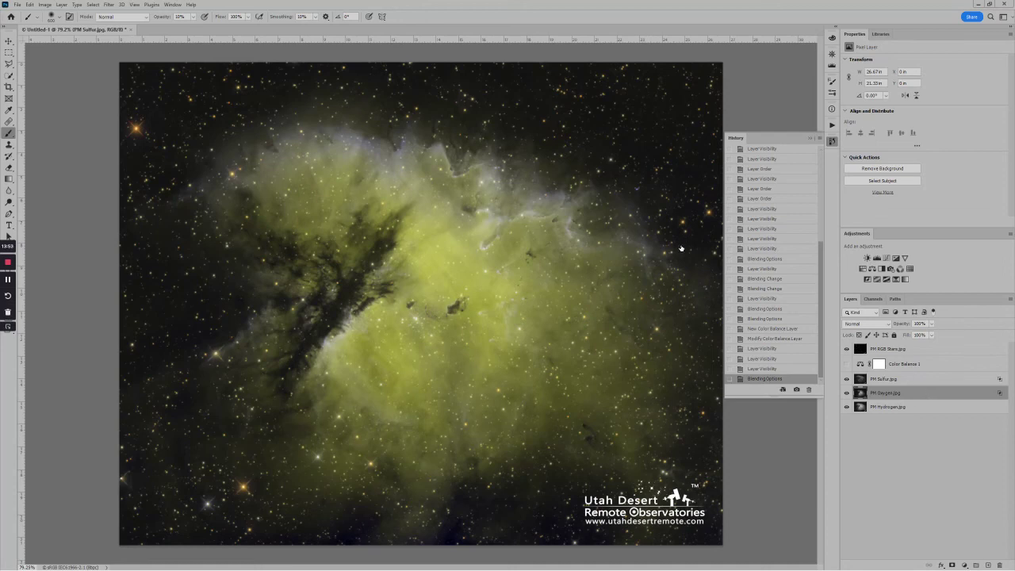
double_click(961, 394)
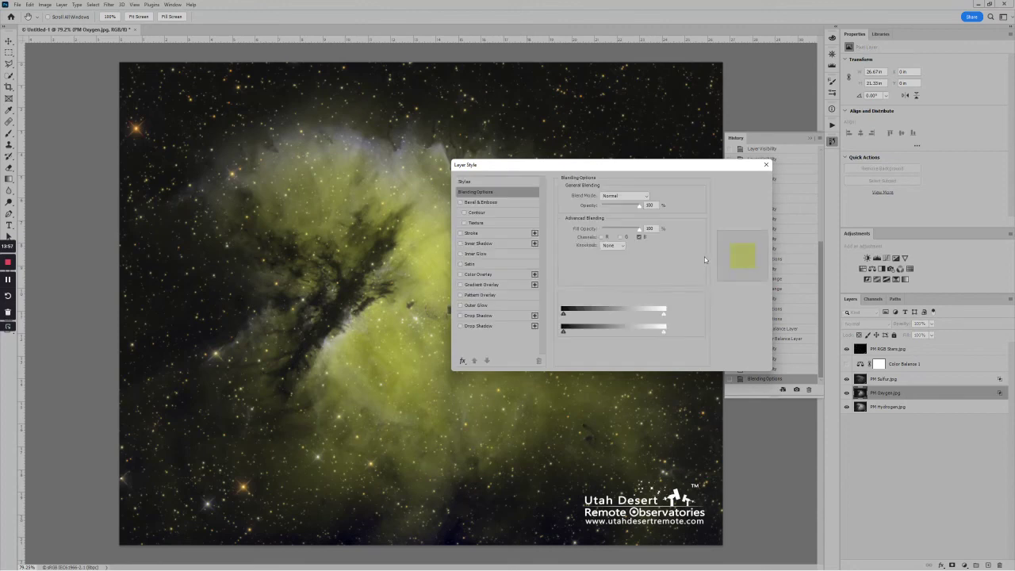
left_click(639, 236)
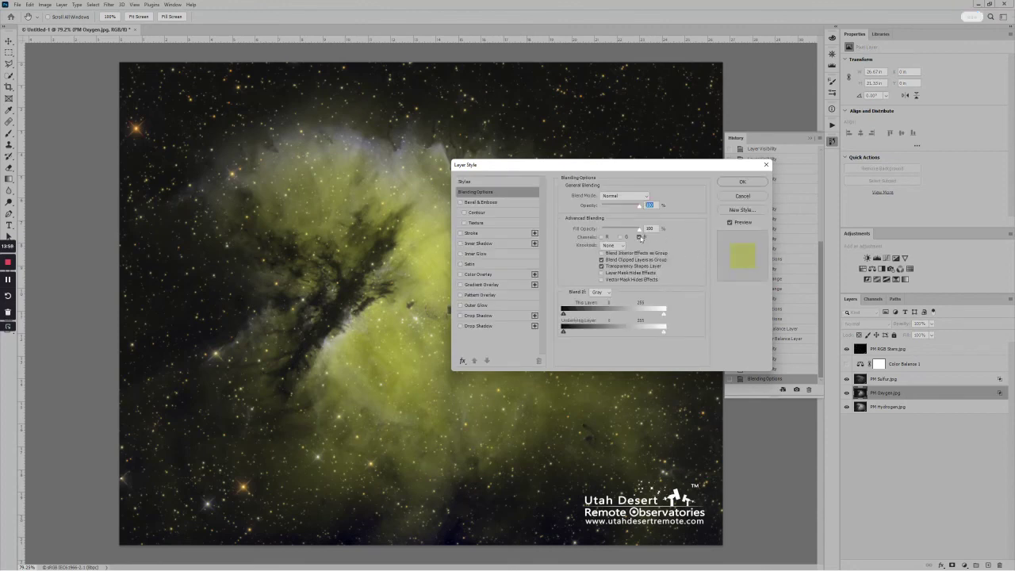
left_click(602, 236)
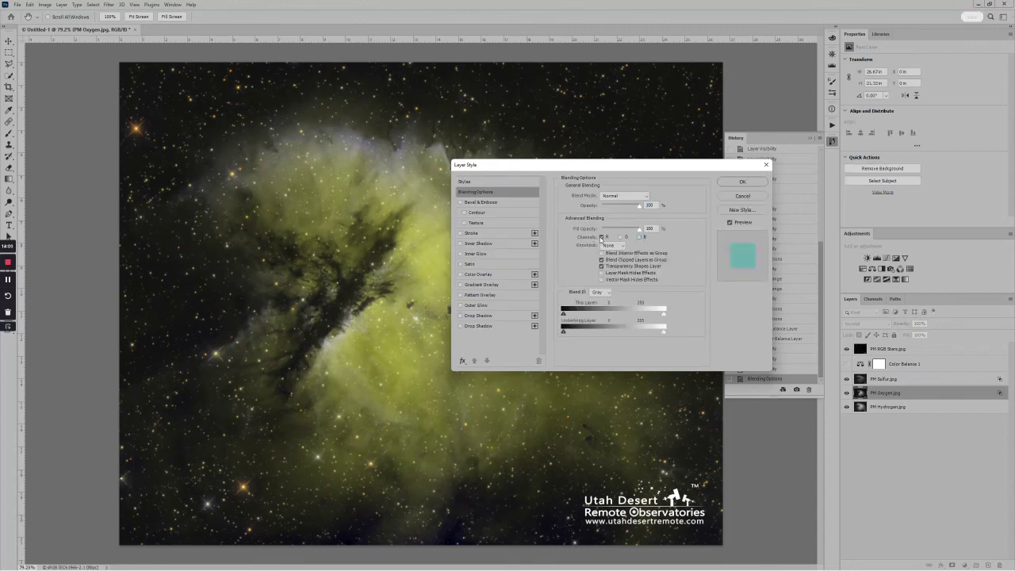
left_click(742, 182)
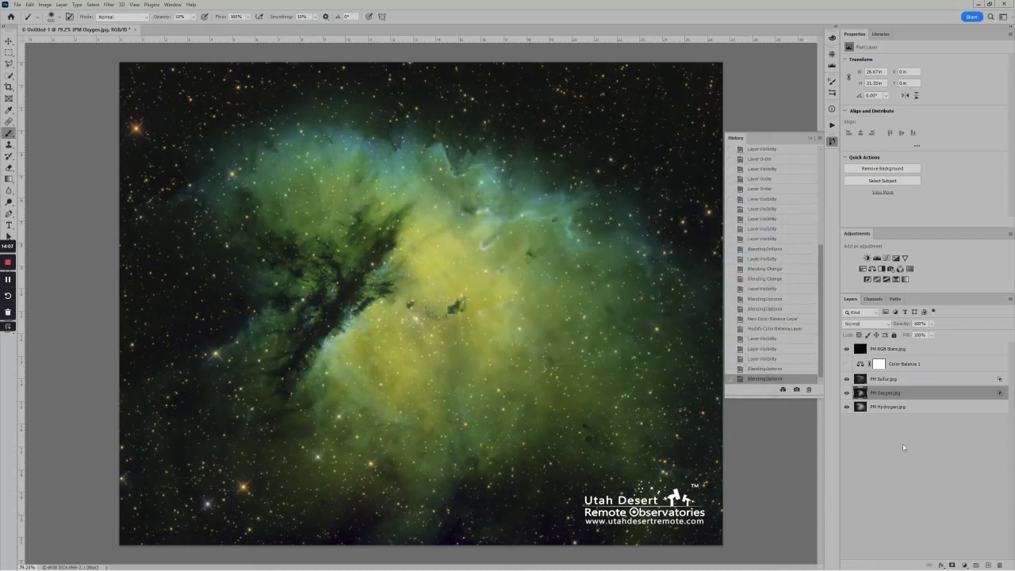
Step: Show Color Balance 1 again and retune its Cyan-Red midtones slider for the OHS palette
left_click(846, 363)
left_click(863, 364)
left_click_drag(947, 81, 926, 108)
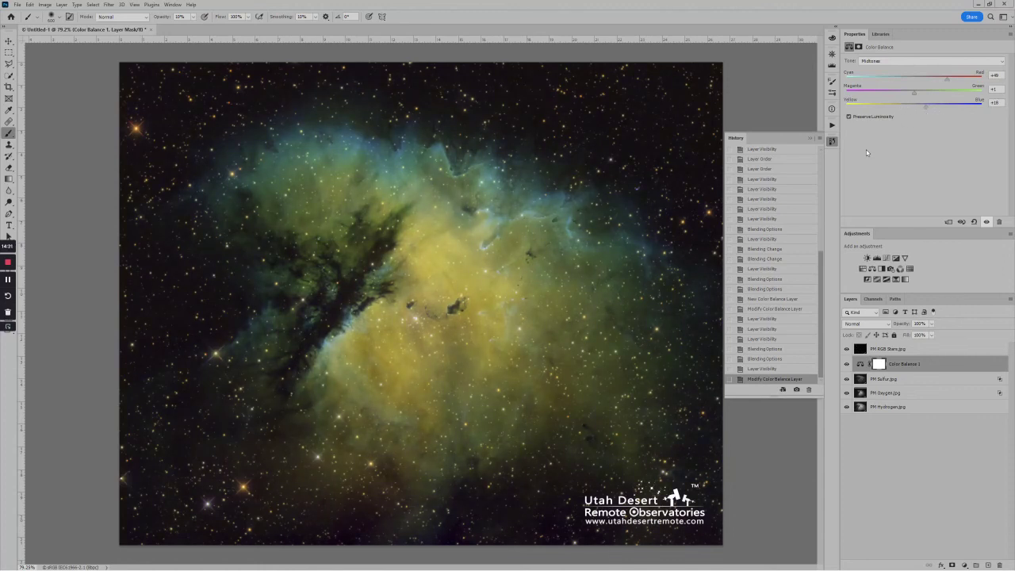
scroll(612, 249, "down", 3)
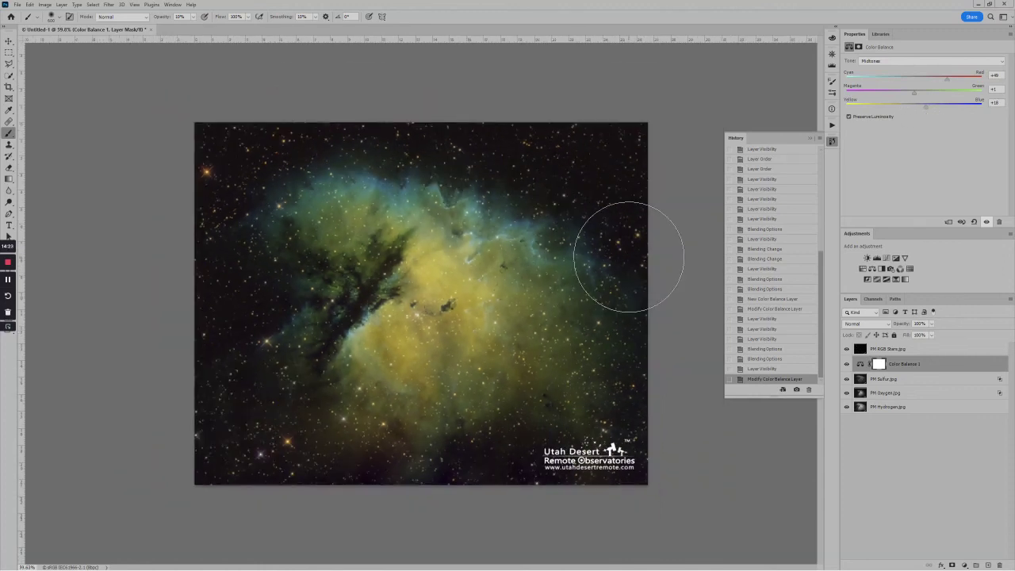